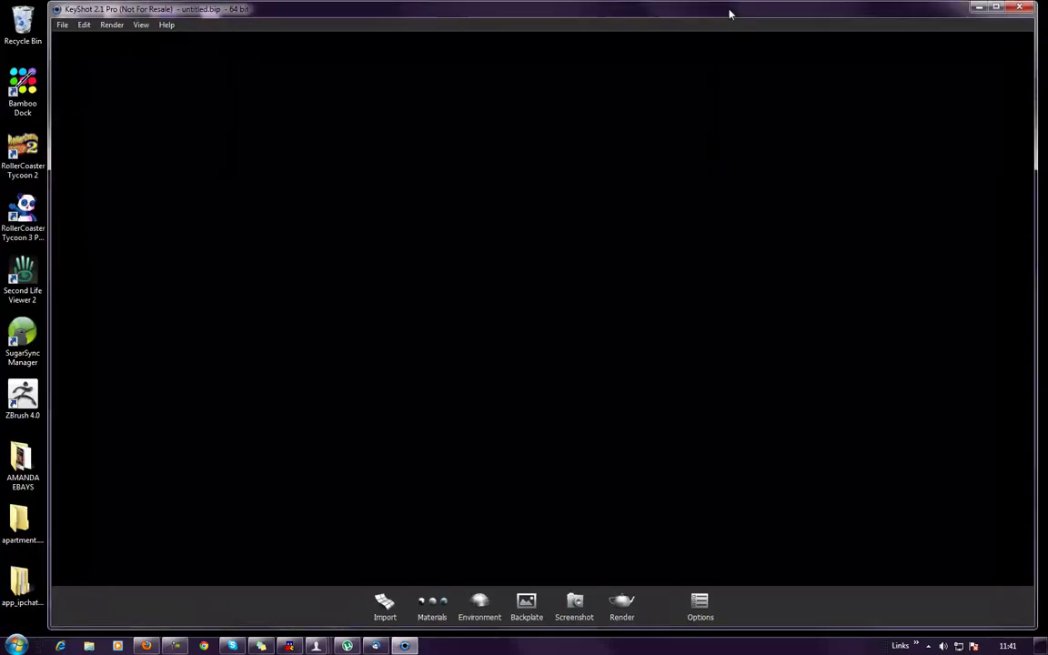
- Maximize the empty KeyShot 2.1 Pro window and show the File menu
{"action": "double_click", "coordinate": [639, 19]}
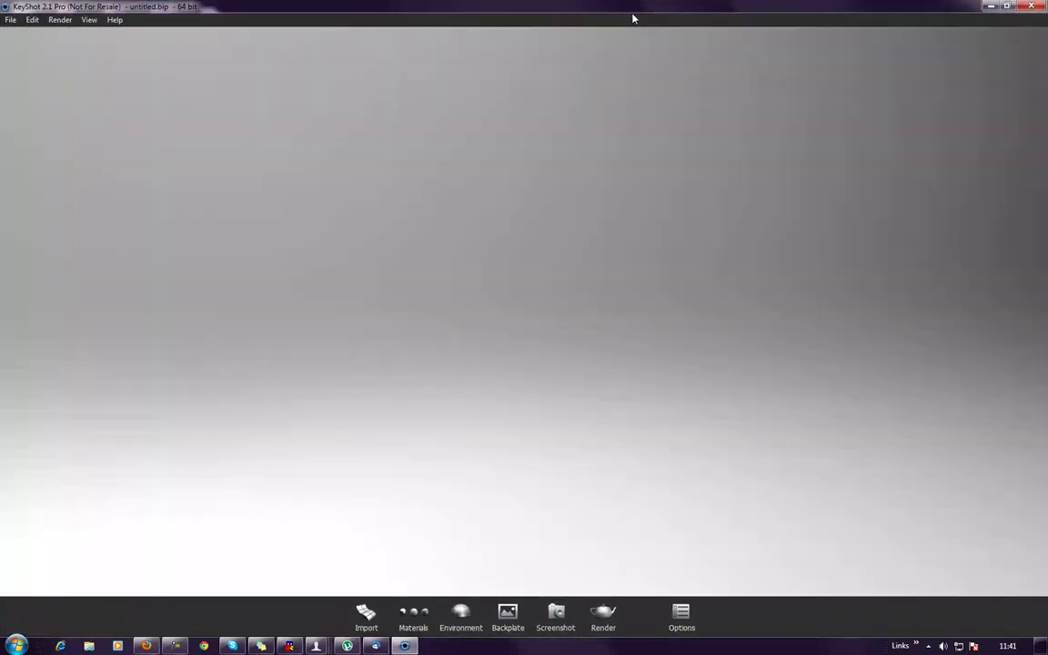
{"action": "left_click", "coordinate": [10, 19]}
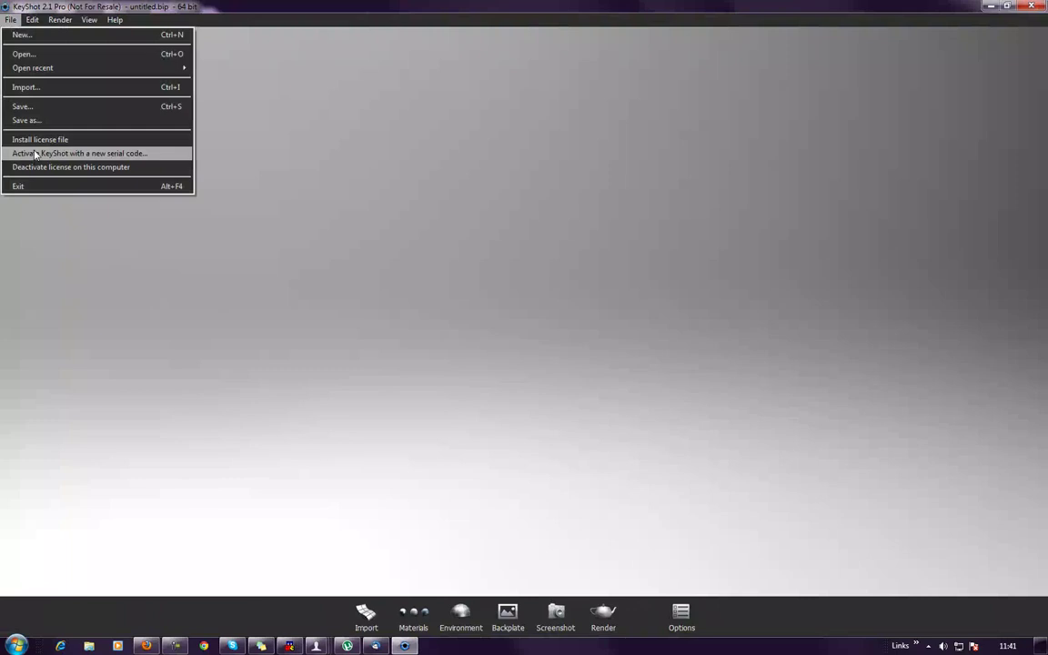
- Import robot.obj with the default import options to load the red robot
{"action": "left_click", "coordinate": [65, 91]}
{"action": "left_click", "coordinate": [232, 121]}
{"action": "double_click", "coordinate": [233, 121]}
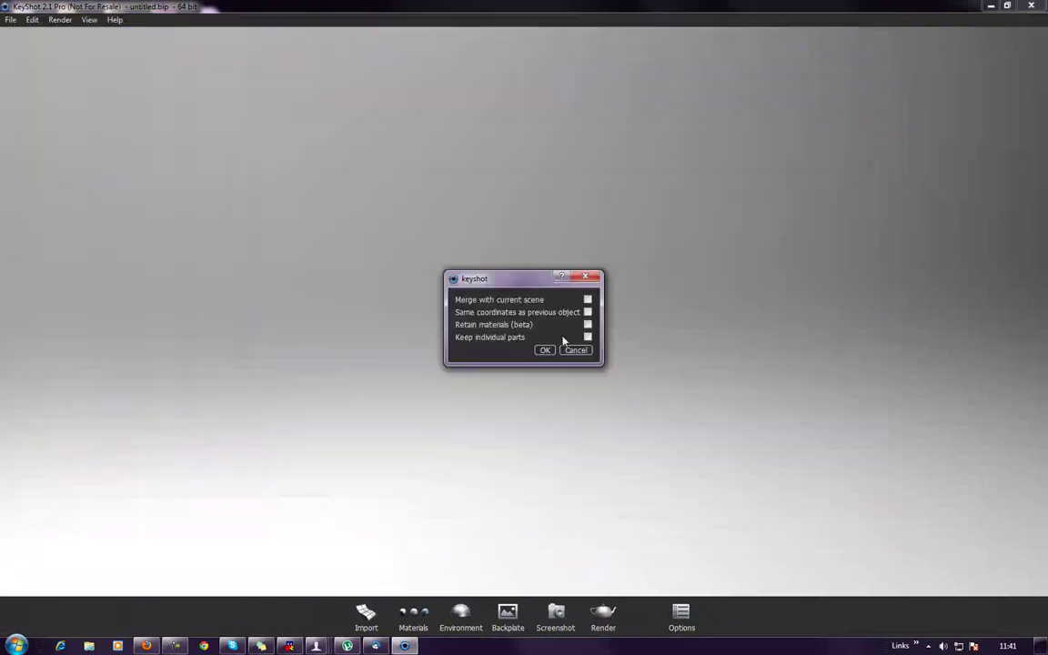
{"action": "left_click", "coordinate": [544, 350]}
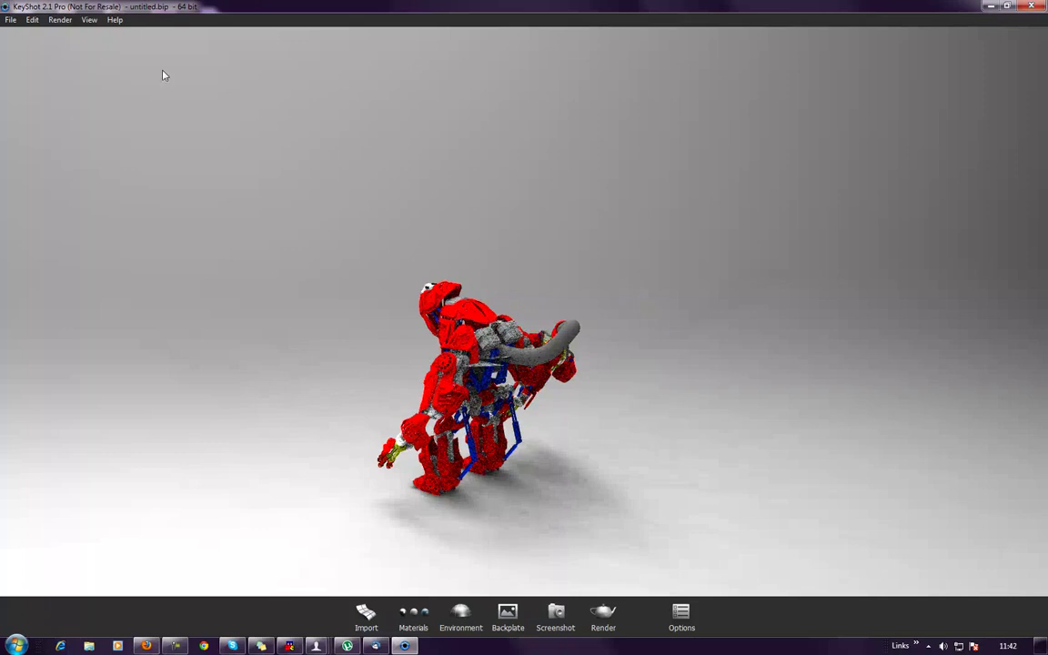
- Save the scene as robotweapon_1.bip in F:\DEVELOPMENT\robot weapon
{"action": "left_click", "coordinate": [11, 20]}
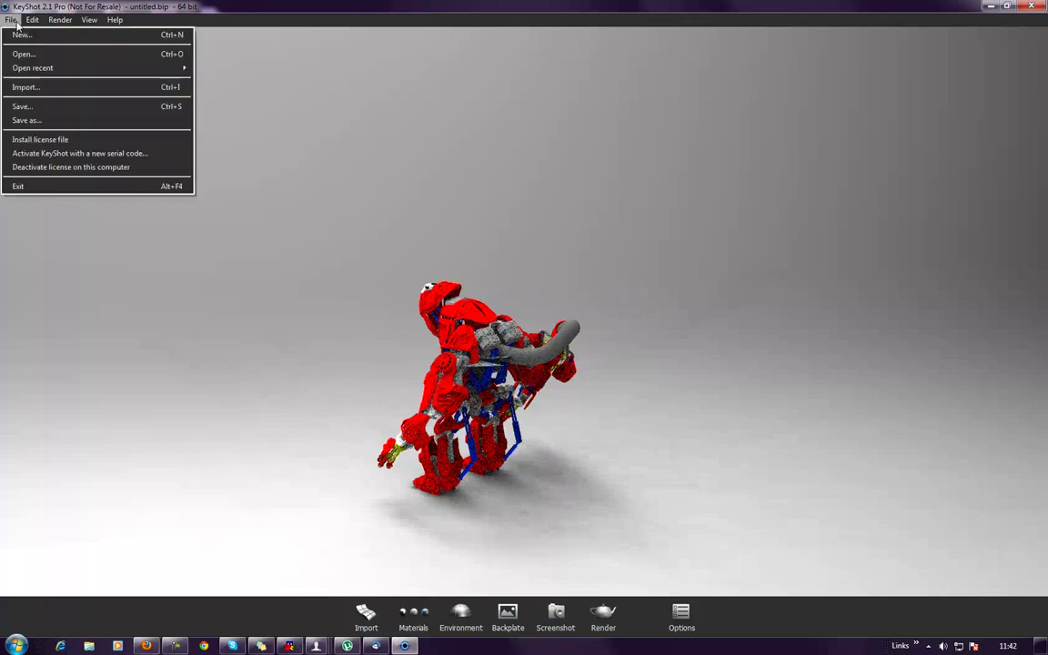
{"action": "left_click", "coordinate": [22, 121]}
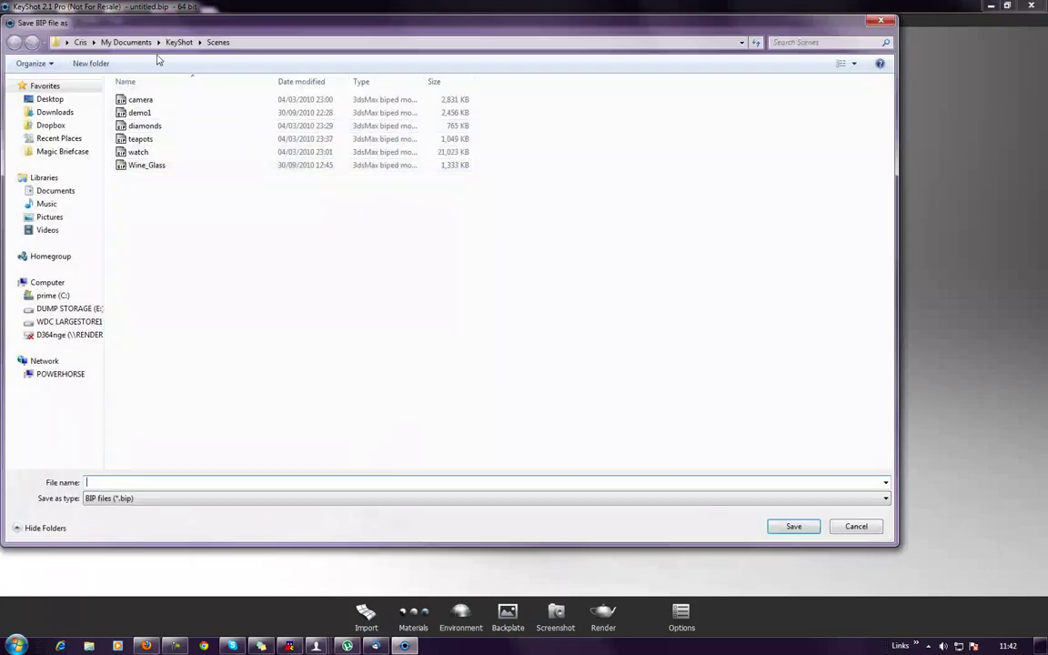
{"action": "left_click", "coordinate": [55, 321]}
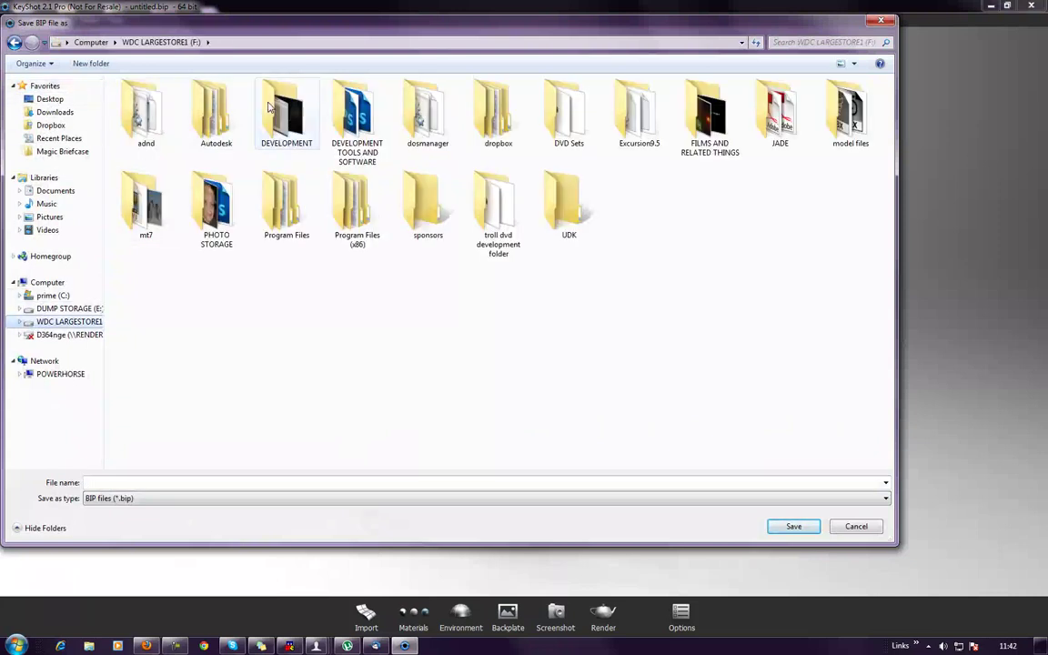
{"action": "double_click", "coordinate": [269, 106]}
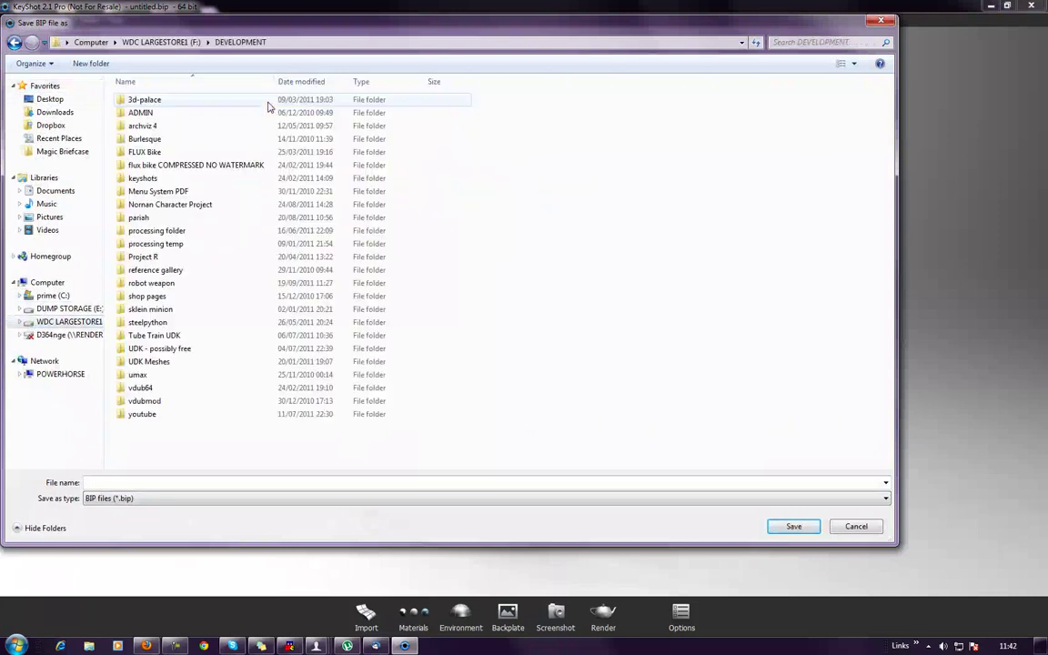
{"action": "double_click", "coordinate": [150, 283]}
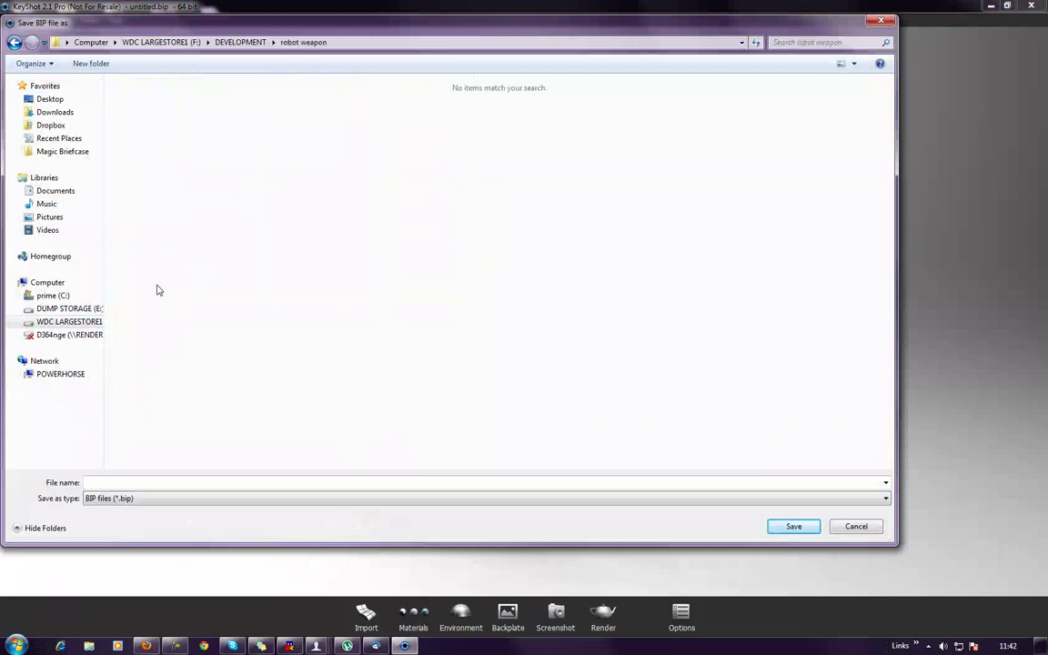
{"action": "left_click", "coordinate": [177, 482]}
{"action": "type", "text": "robot"}
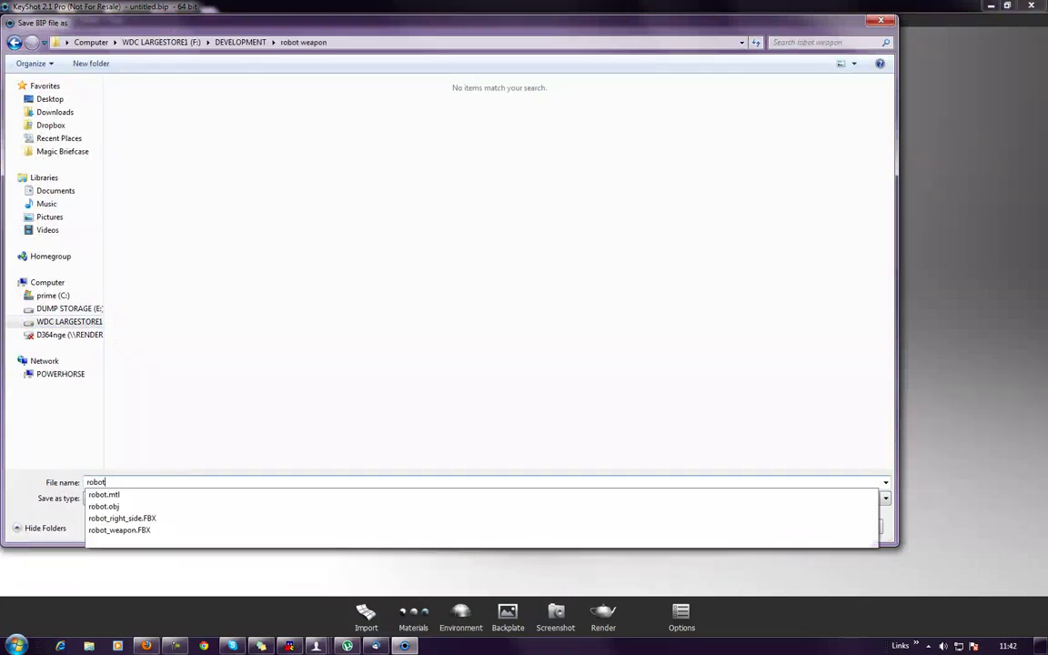
{"action": "type", "text": "weapon_1"}
{"action": "key", "text": "Return"}
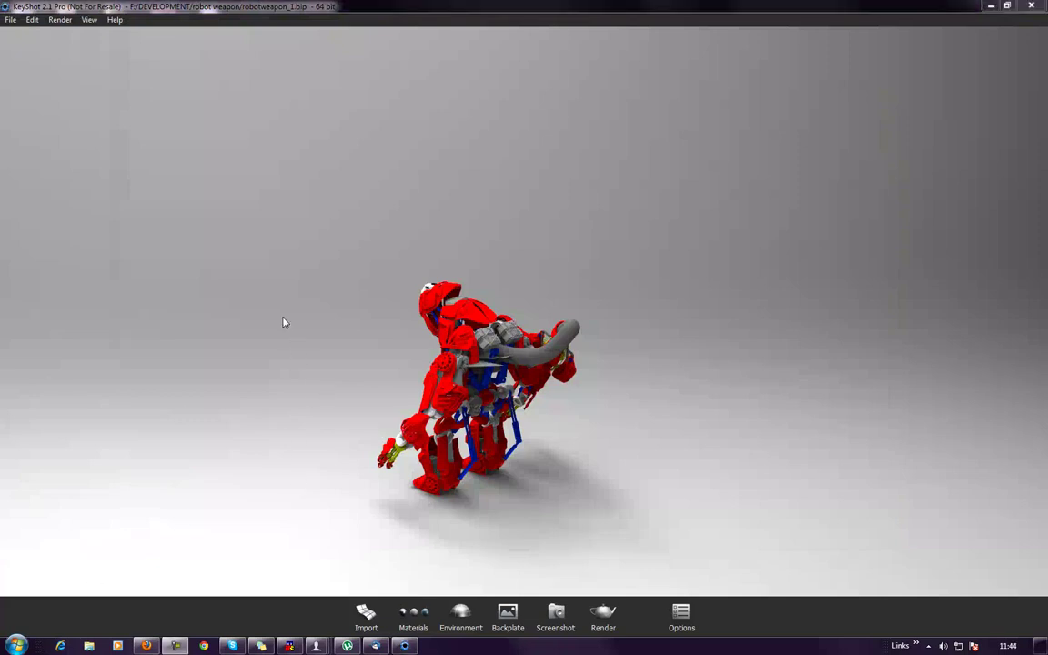
- Orbit the robot round to a front view and zoom in closer
{"action": "left_click_drag", "start_coordinate": [267, 289], "coordinate": [1029, 276]}
{"action": "left_click_drag", "start_coordinate": [412, 299], "coordinate": [529, 325]}
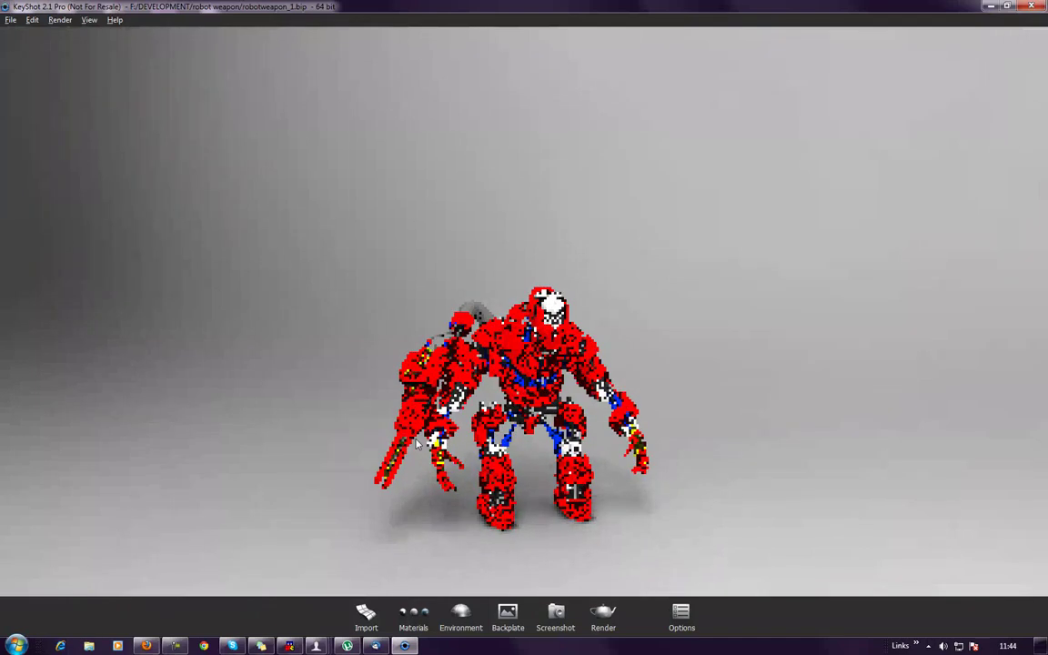
{"action": "scroll", "coordinate": [820, 427], "scroll_direction": "up", "scroll_amount": 2}
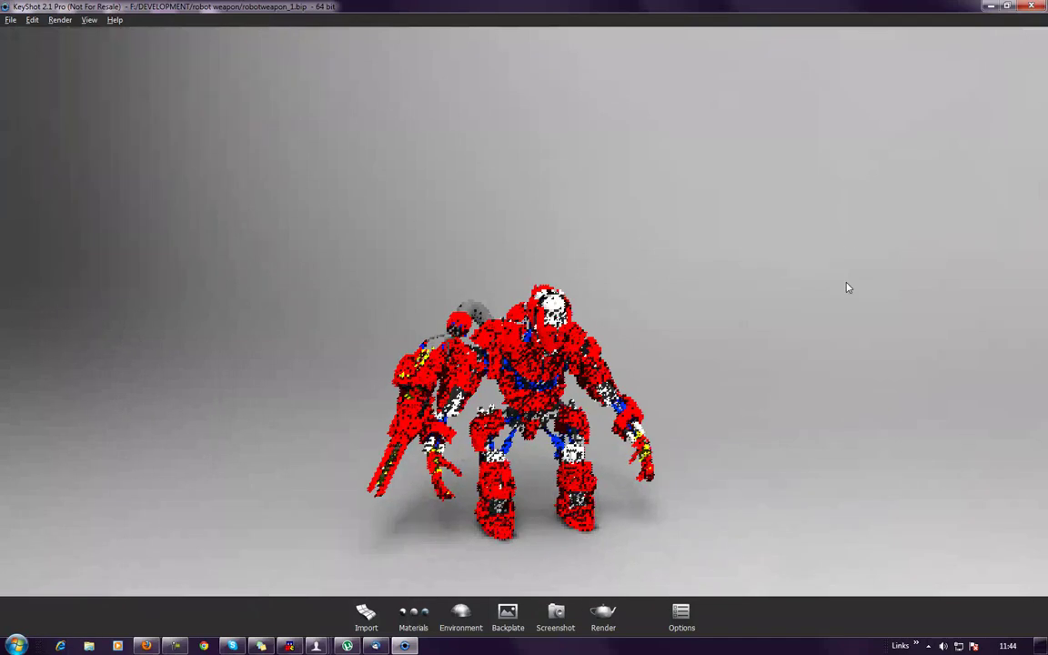
{"action": "scroll", "coordinate": [258, 450], "scroll_direction": "up", "scroll_amount": 2}
- Orbit around the robot, dismissing the part context menus without choosing anything
{"action": "right_click", "coordinate": [241, 298]}
{"action": "left_click", "coordinate": [246, 413]}
{"action": "mouse_move", "coordinate": [232, 433]}
{"action": "left_mouse_down"}
{"action": "mouse_move", "coordinate": [242, 439]}
{"action": "mouse_move", "coordinate": [245, 374]}
{"action": "mouse_move", "coordinate": [226, 472]}
{"action": "mouse_move", "coordinate": [234, 419]}
{"action": "mouse_move", "coordinate": [280, 357]}
{"action": "left_mouse_up"}
{"action": "right_click", "coordinate": [258, 420]}
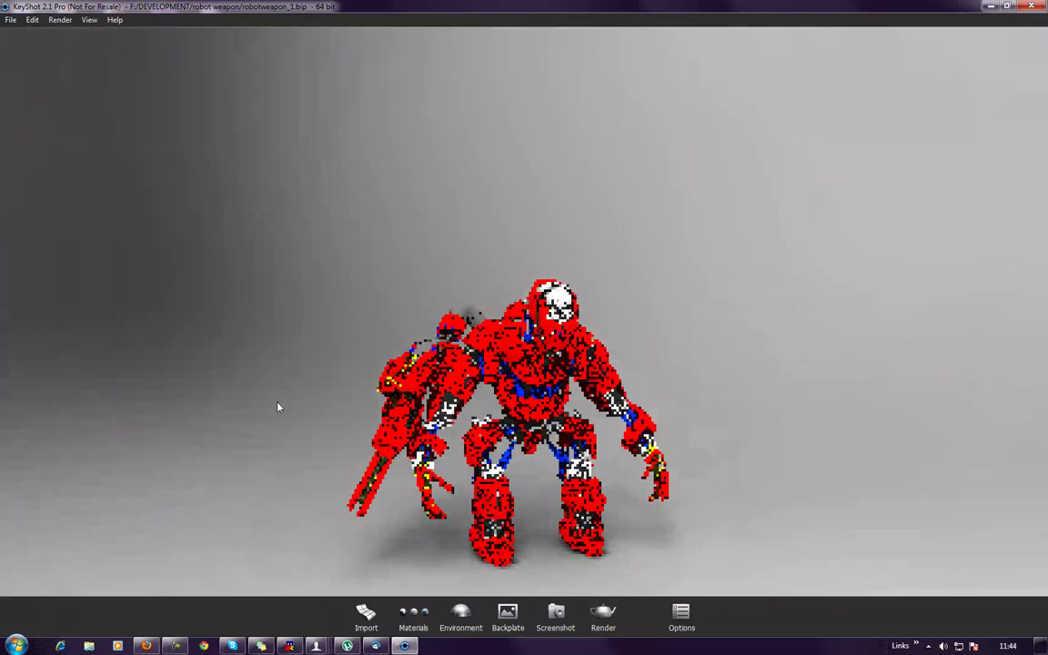
{"action": "right_click", "coordinate": [300, 323]}
{"action": "left_click", "coordinate": [283, 354]}
- Tilt the camera, zoom in further and shift the view so the robot fills it
{"action": "mouse_move", "coordinate": [282, 354]}
{"action": "left_mouse_down"}
{"action": "mouse_move", "coordinate": [281, 401]}
{"action": "mouse_move", "coordinate": [307, 351]}
{"action": "mouse_move", "coordinate": [319, 248]}
{"action": "mouse_move", "coordinate": [229, 241]}
{"action": "mouse_move", "coordinate": [255, 236]}
{"action": "mouse_move", "coordinate": [241, 259]}
{"action": "mouse_move", "coordinate": [257, 237]}
{"action": "mouse_move", "coordinate": [254, 252]}
{"action": "left_mouse_up"}
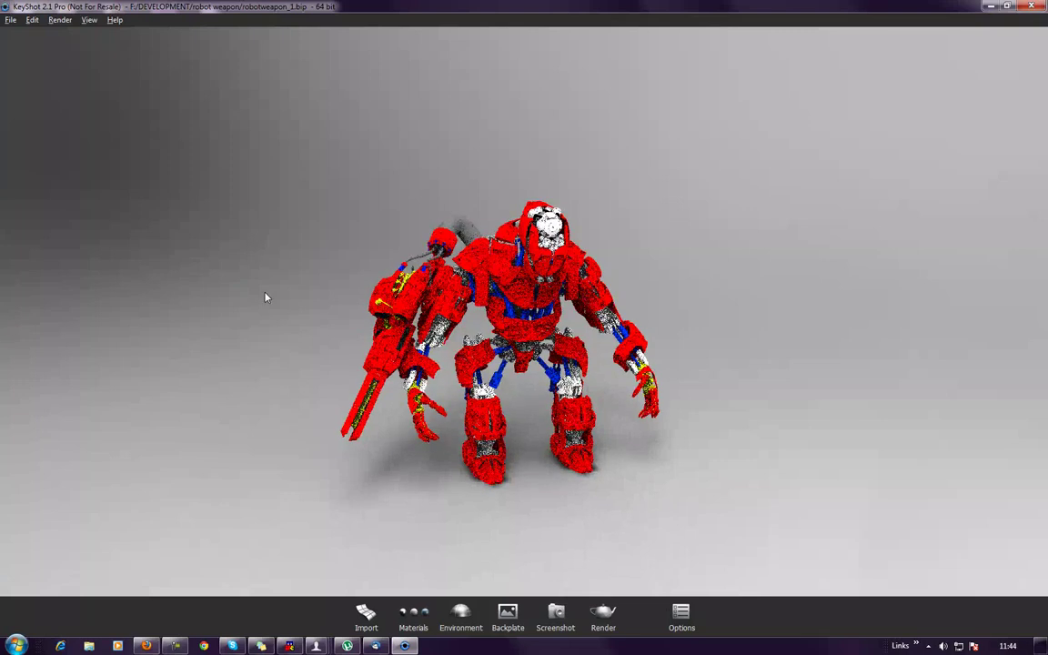
{"action": "scroll", "coordinate": [266, 298], "scroll_direction": "up", "scroll_amount": 3}
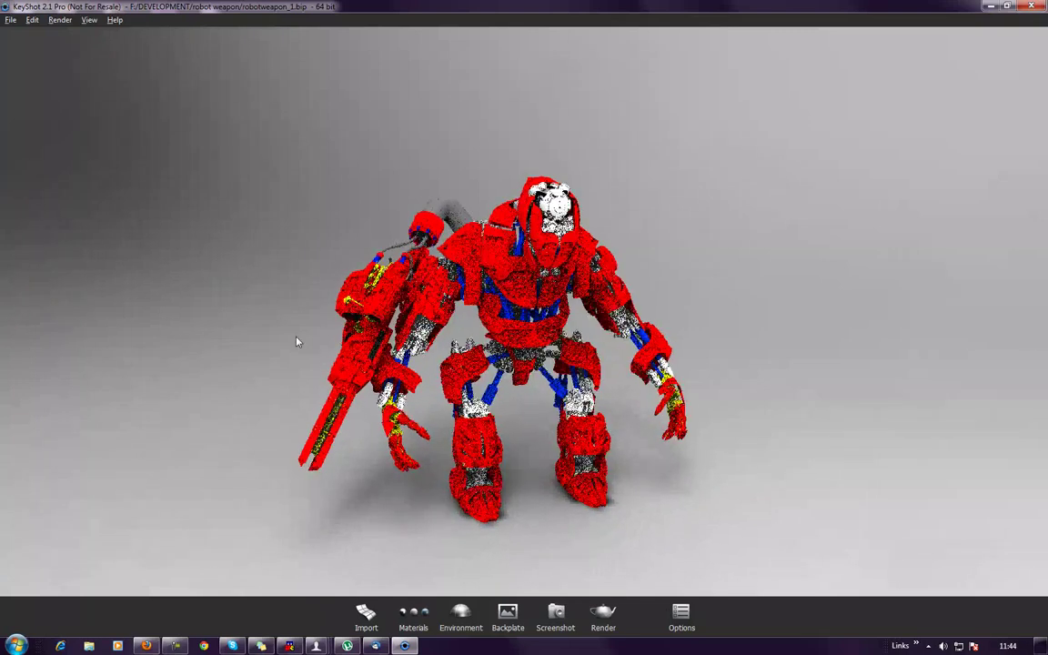
{"action": "scroll", "coordinate": [316, 301], "scroll_direction": "up", "scroll_amount": 3}
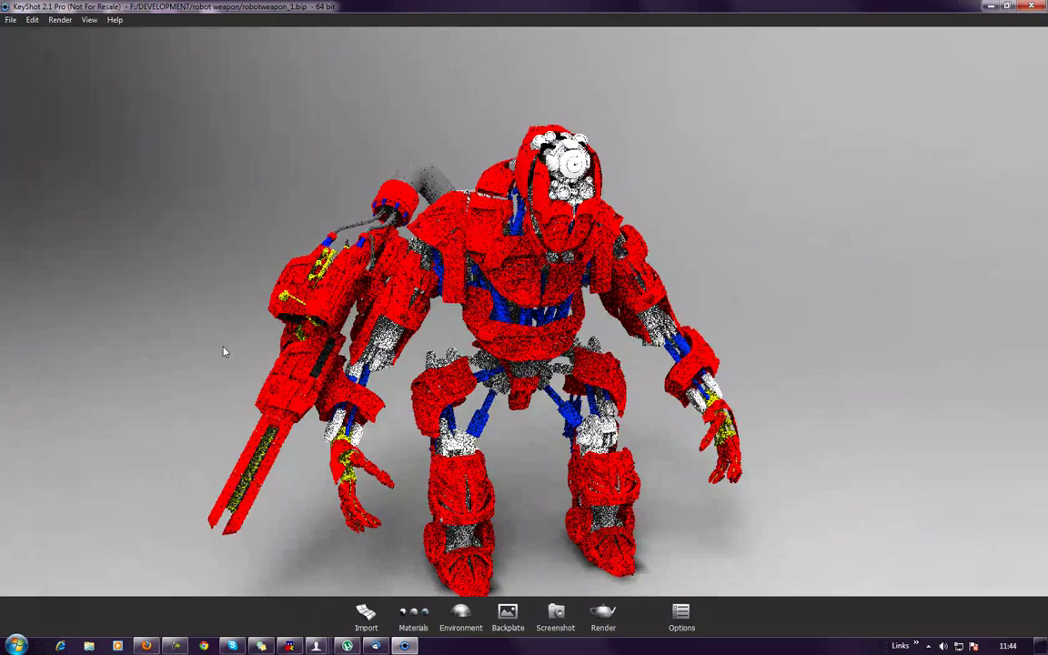
{"action": "left_click_drag", "start_coordinate": [224, 352], "coordinate": [216, 309]}
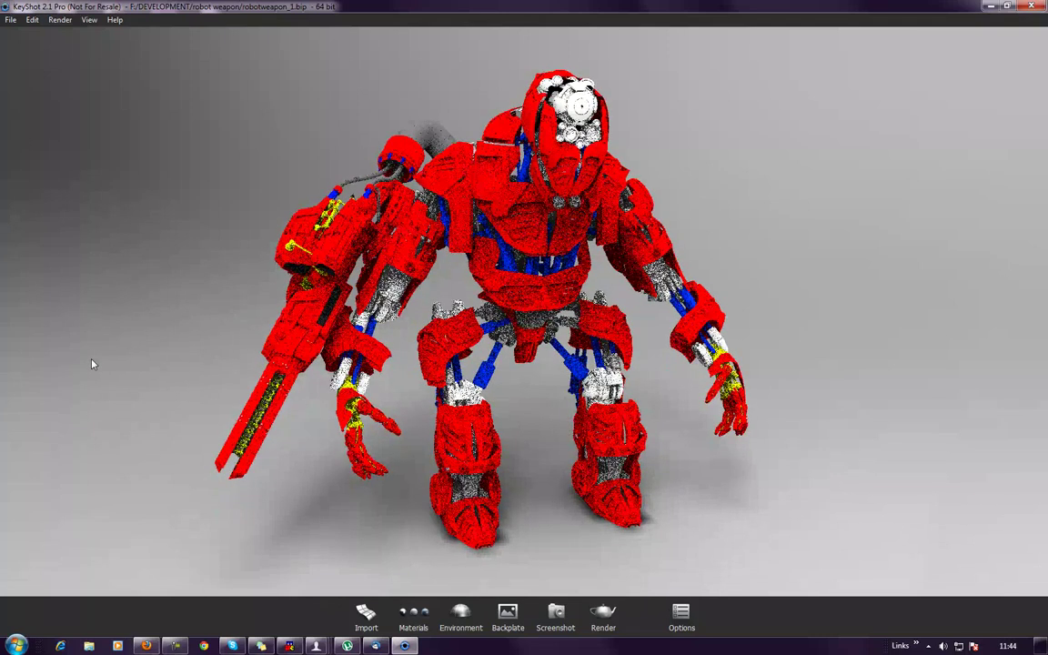
{"action": "left_click_drag", "start_coordinate": [92, 364], "coordinate": [146, 359]}
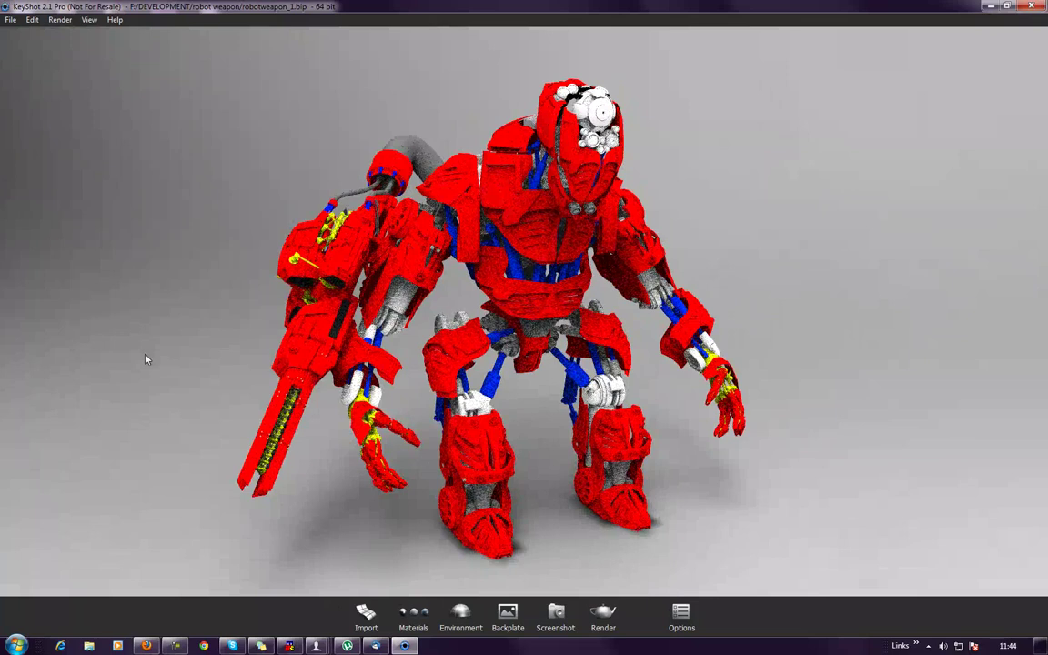
{"action": "left_click_drag", "start_coordinate": [144, 359], "coordinate": [624, 325]}
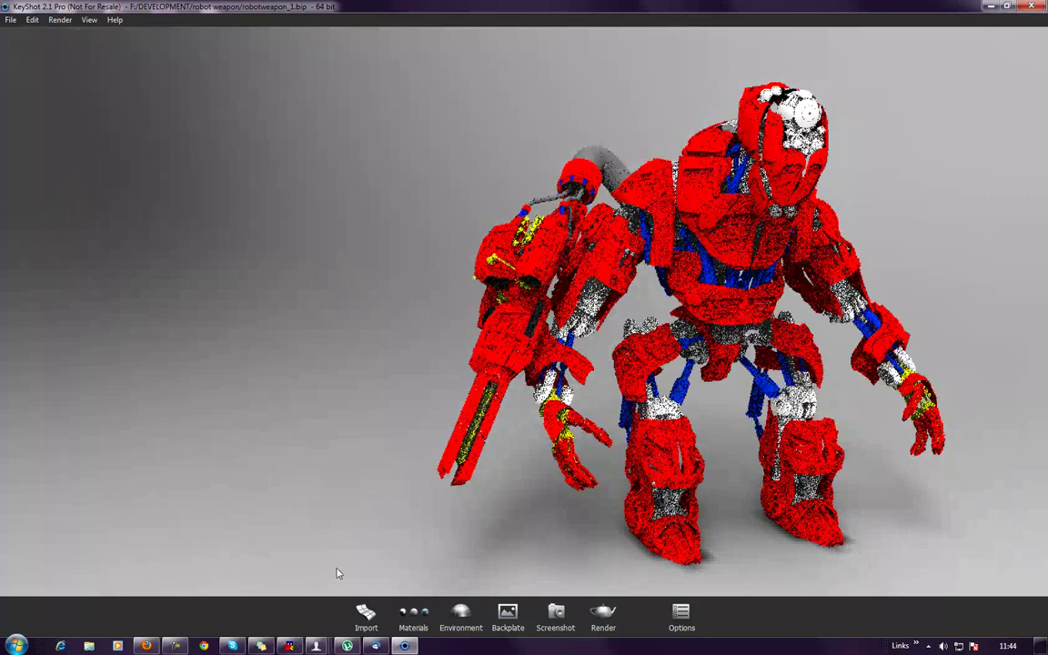
- Filter the widened materials library to Plastic and apply Red plastic to the gun arm and armour
{"action": "left_click", "coordinate": [413, 615]}
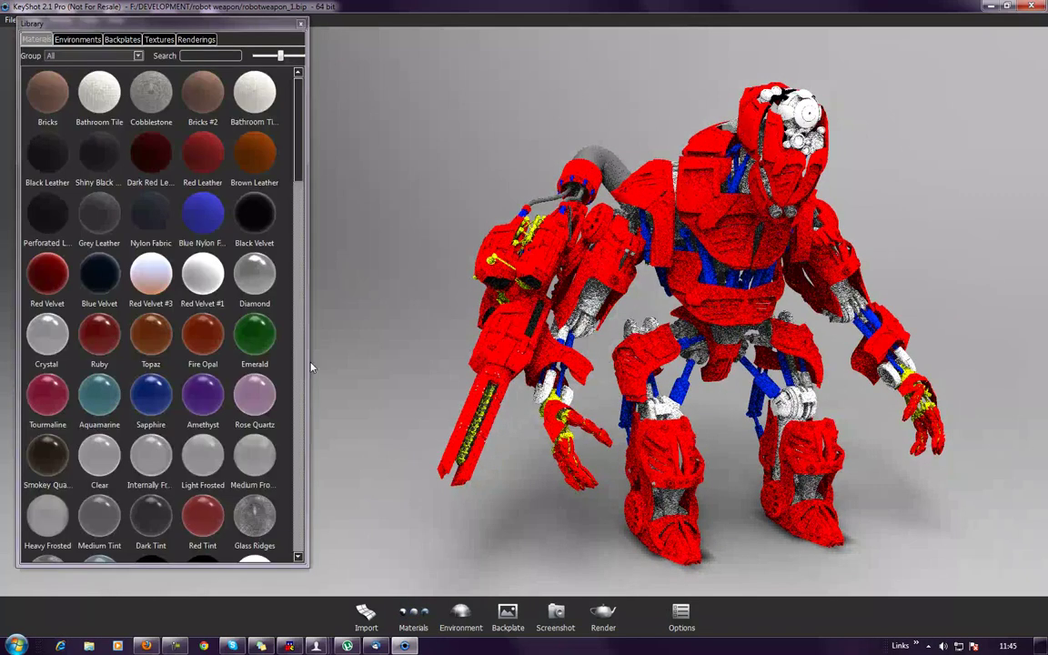
{"action": "left_click_drag", "start_coordinate": [310, 371], "coordinate": [404, 369]}
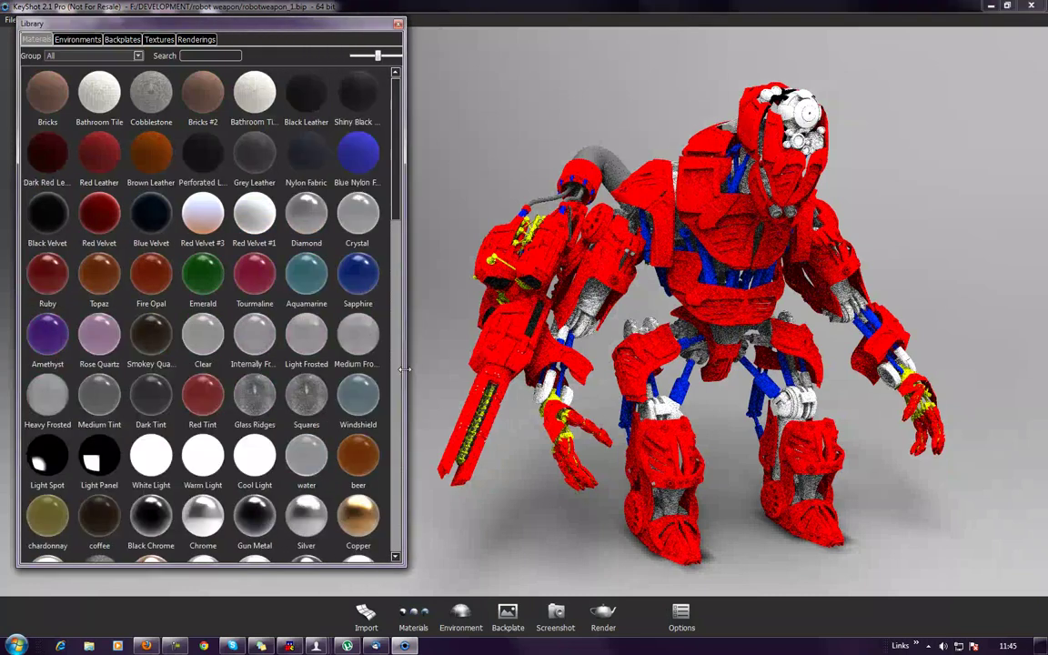
{"action": "left_click", "coordinate": [138, 56]}
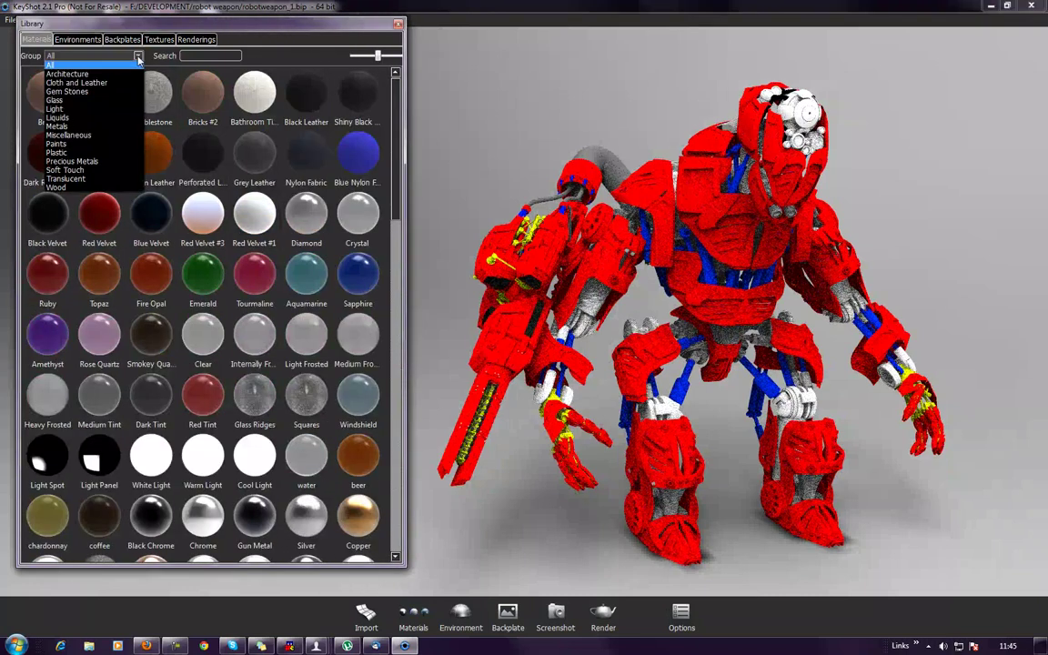
{"action": "left_click", "coordinate": [79, 153]}
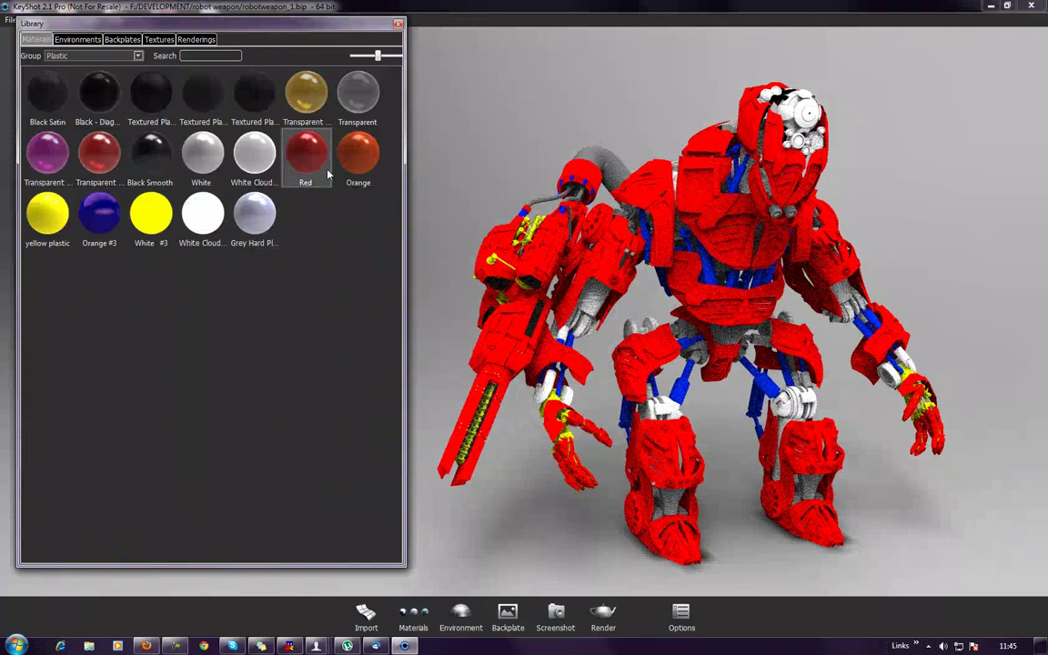
{"action": "left_click_drag", "start_coordinate": [323, 174], "coordinate": [488, 236]}
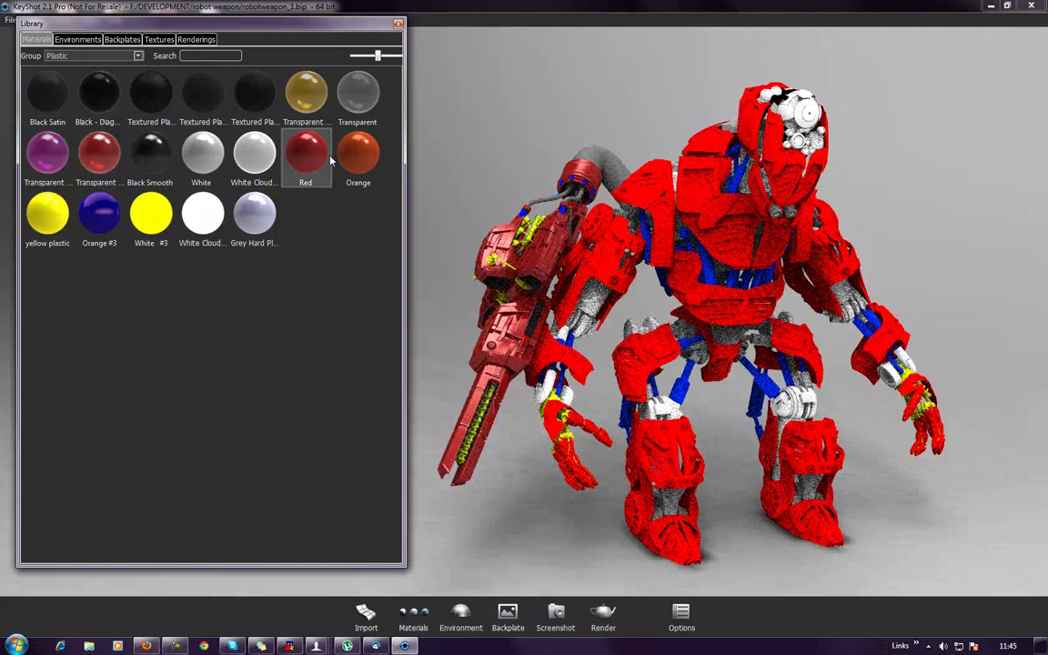
{"action": "left_click_drag", "start_coordinate": [316, 159], "coordinate": [561, 234]}
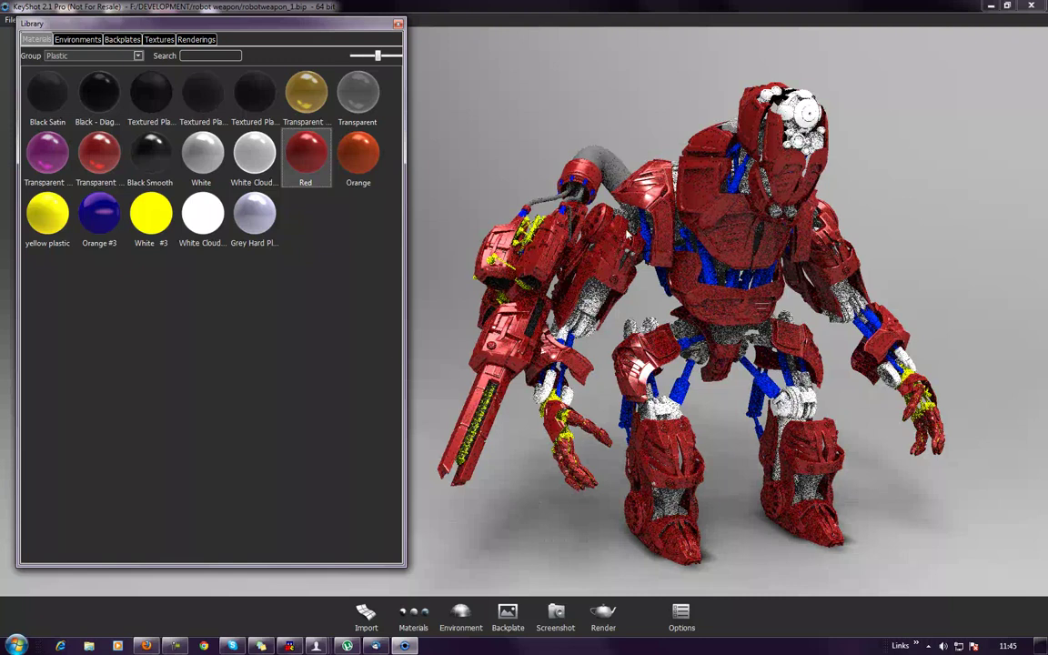
- Hide the red armour and the red arm parts to expose the inner frame
{"action": "right_click", "coordinate": [642, 199]}
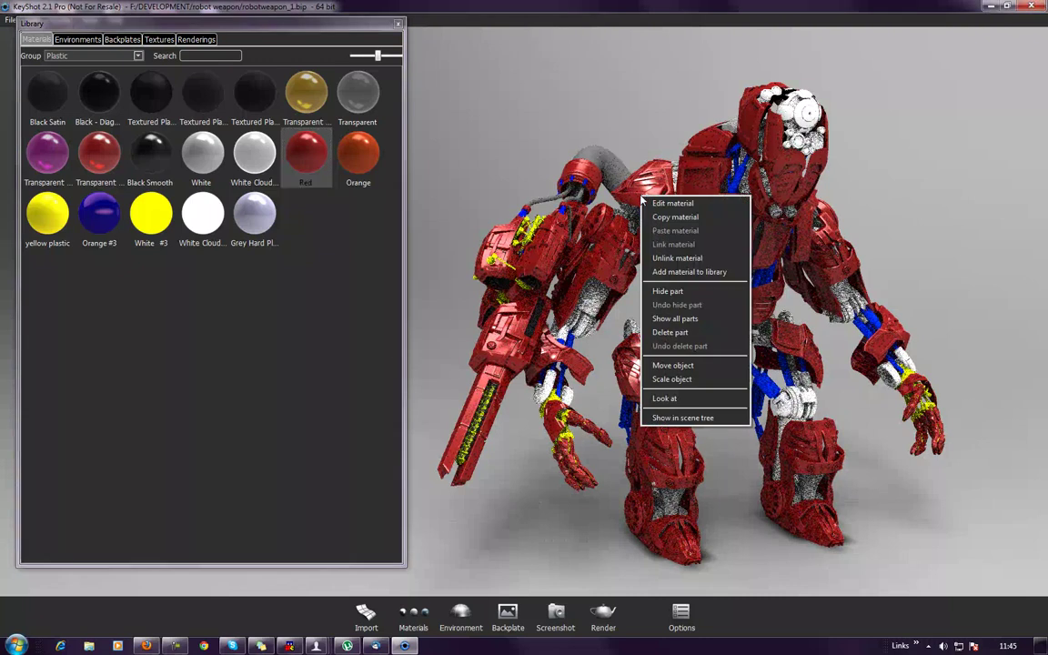
{"action": "left_click", "coordinate": [684, 292]}
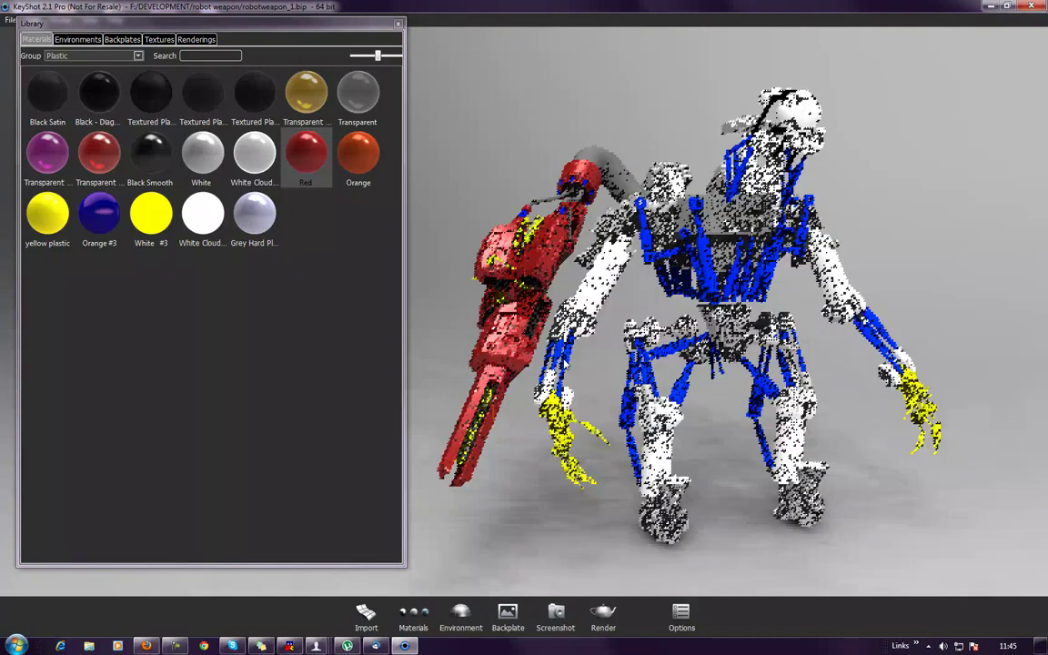
{"action": "right_click", "coordinate": [551, 257]}
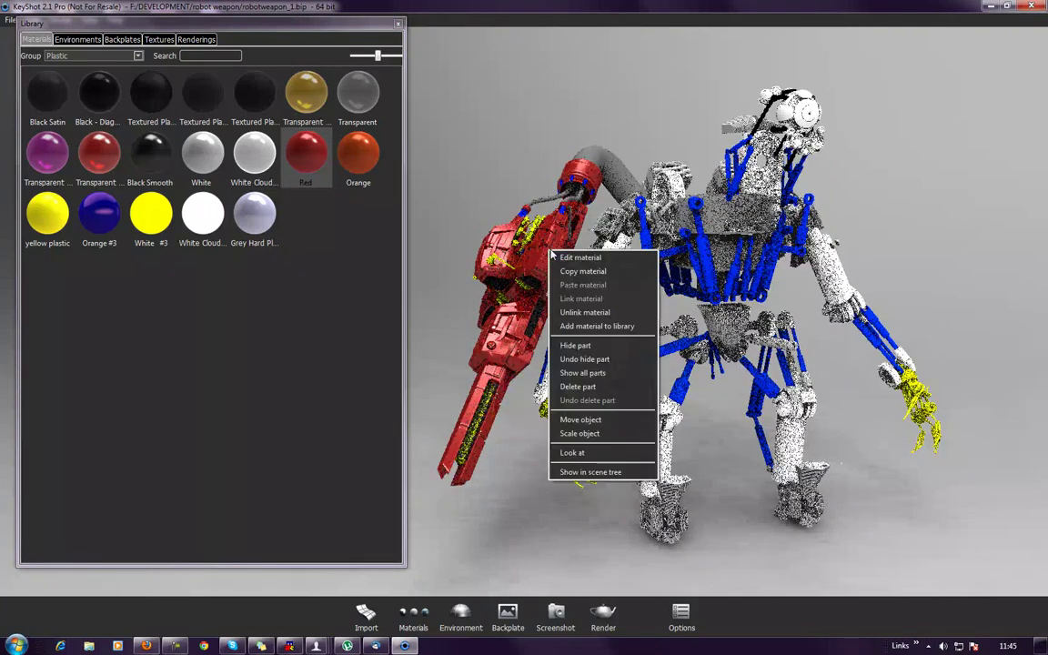
{"action": "left_click", "coordinate": [575, 344]}
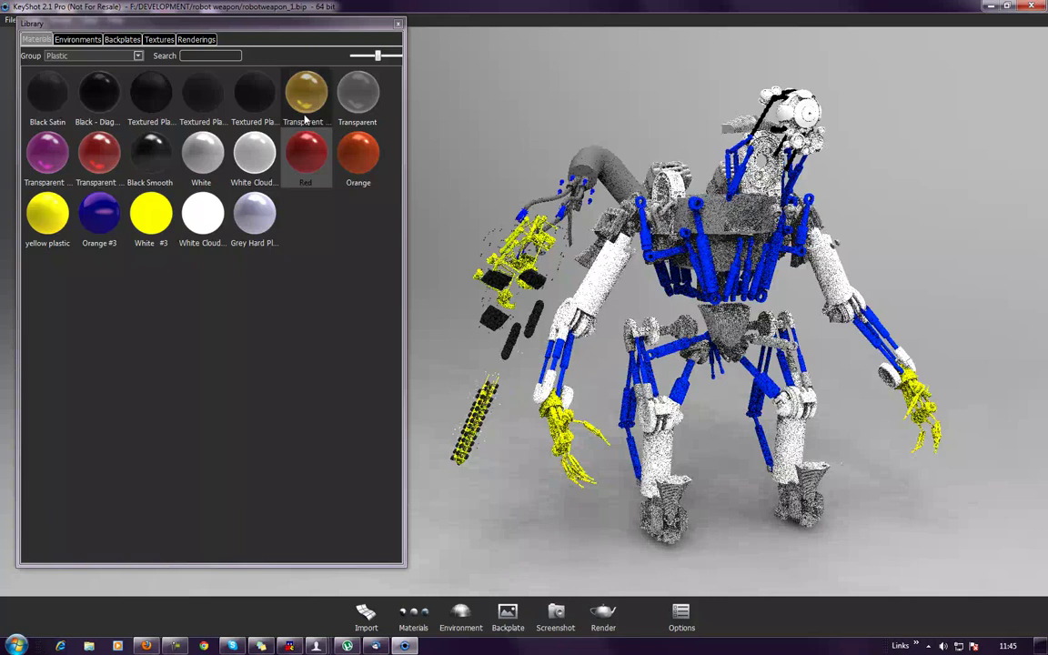
- Switch the library to Metals and open Distressed Bronze 2 for editing
{"action": "left_click", "coordinate": [138, 57]}
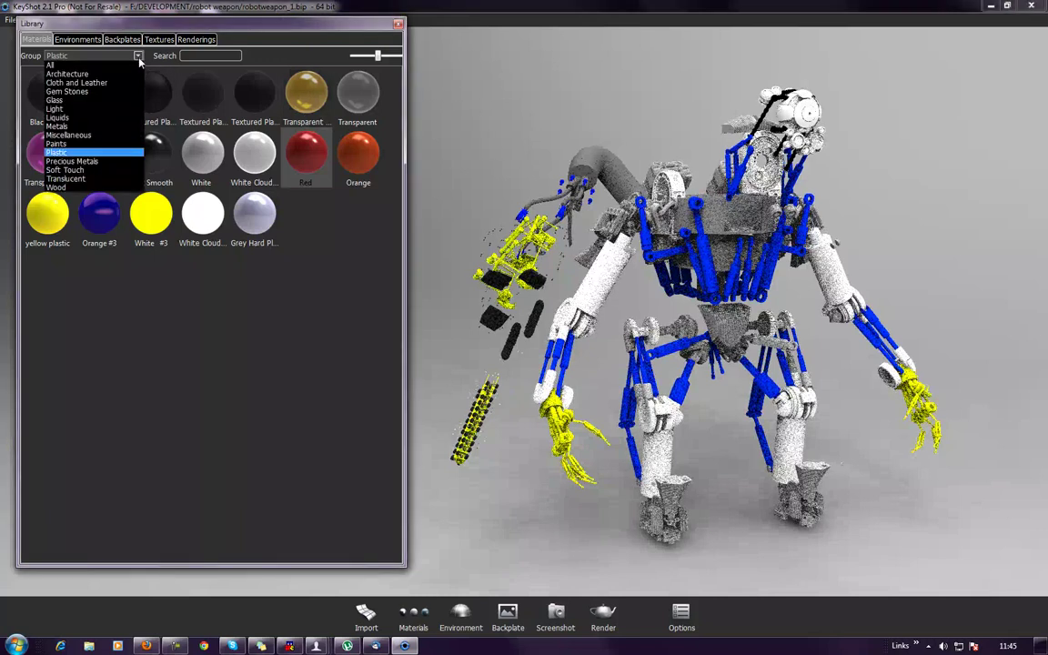
{"action": "left_click", "coordinate": [80, 126]}
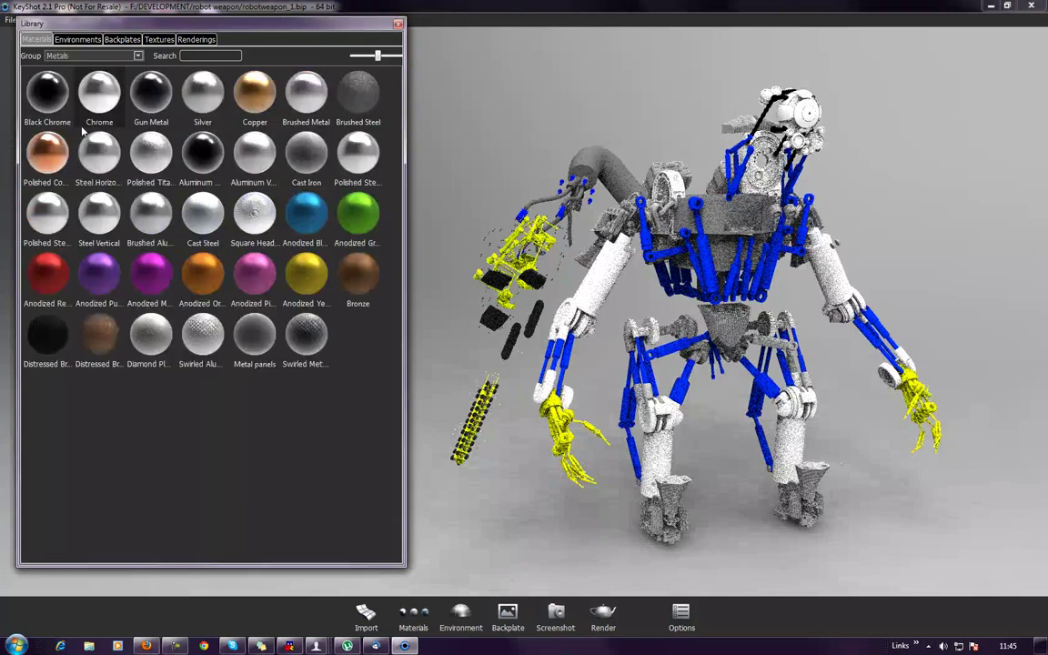
{"action": "right_click", "coordinate": [89, 339]}
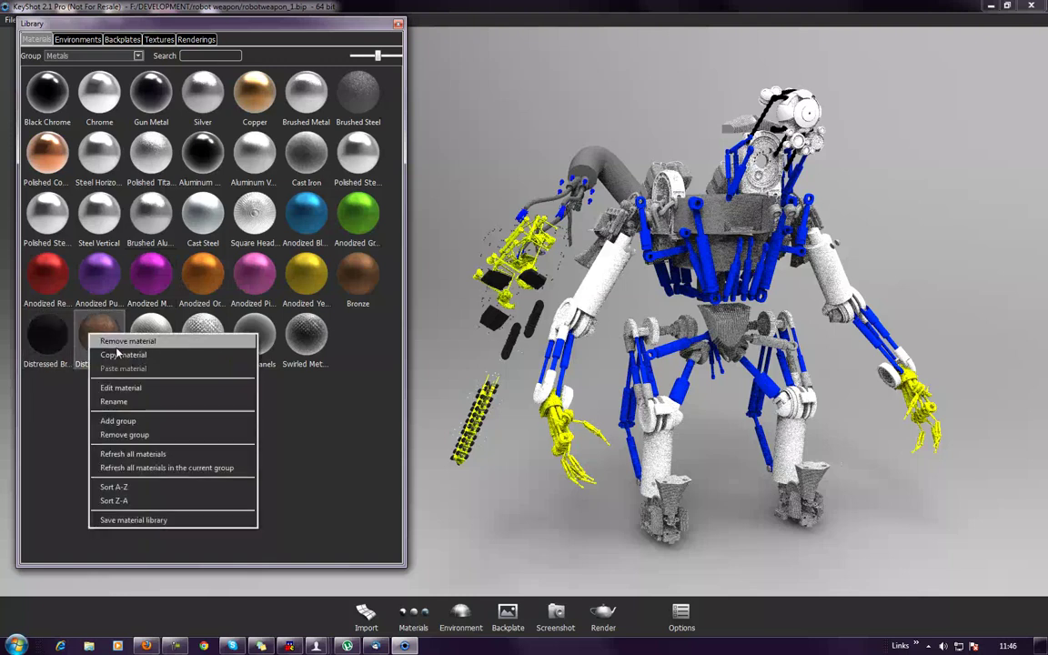
{"action": "left_click", "coordinate": [142, 389]}
{"action": "left_click", "coordinate": [262, 312]}
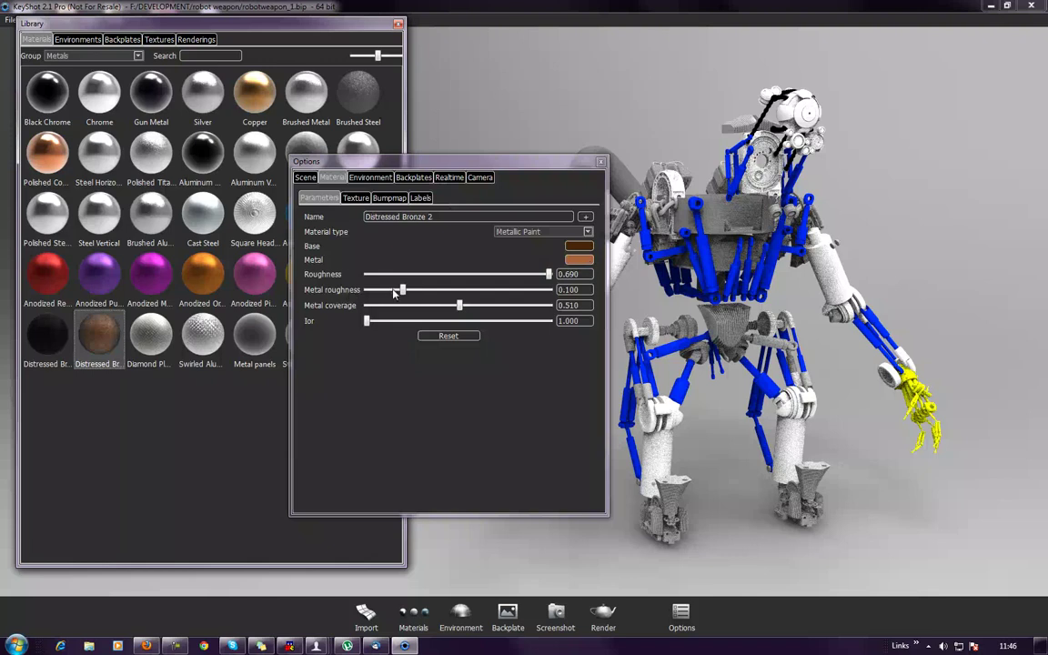
- Review Distressed Bronze 2's Texture and Bumpmap settings, then close the editor
{"action": "left_click", "coordinate": [356, 199]}
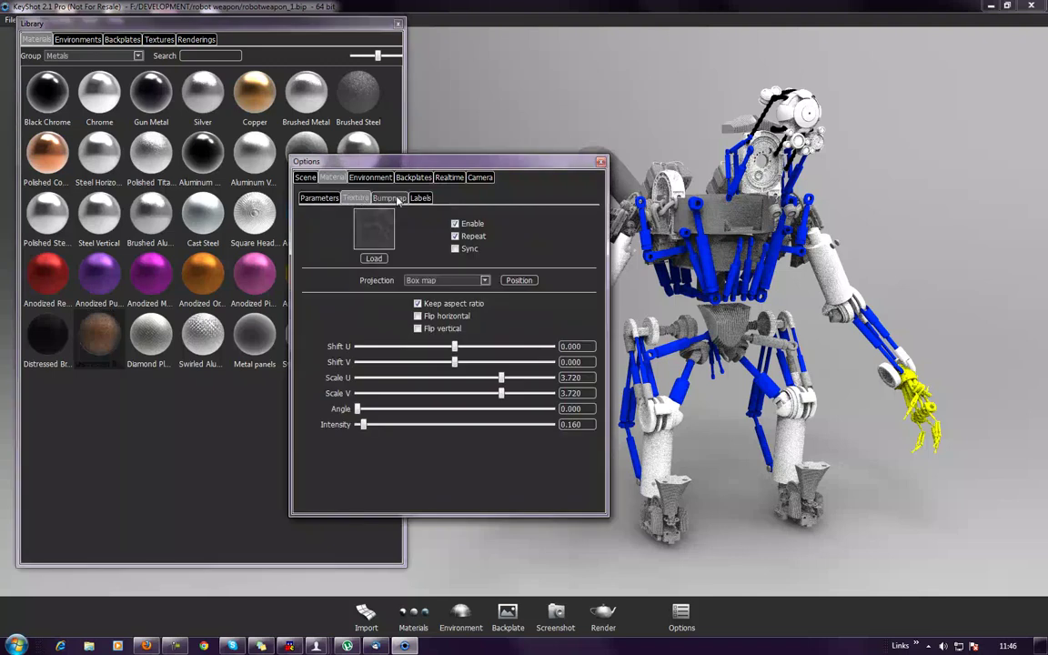
{"action": "left_click", "coordinate": [397, 199]}
{"action": "left_click", "coordinate": [356, 198]}
{"action": "left_click", "coordinate": [387, 199]}
{"action": "left_click", "coordinate": [356, 198]}
{"action": "left_click", "coordinate": [601, 164]}
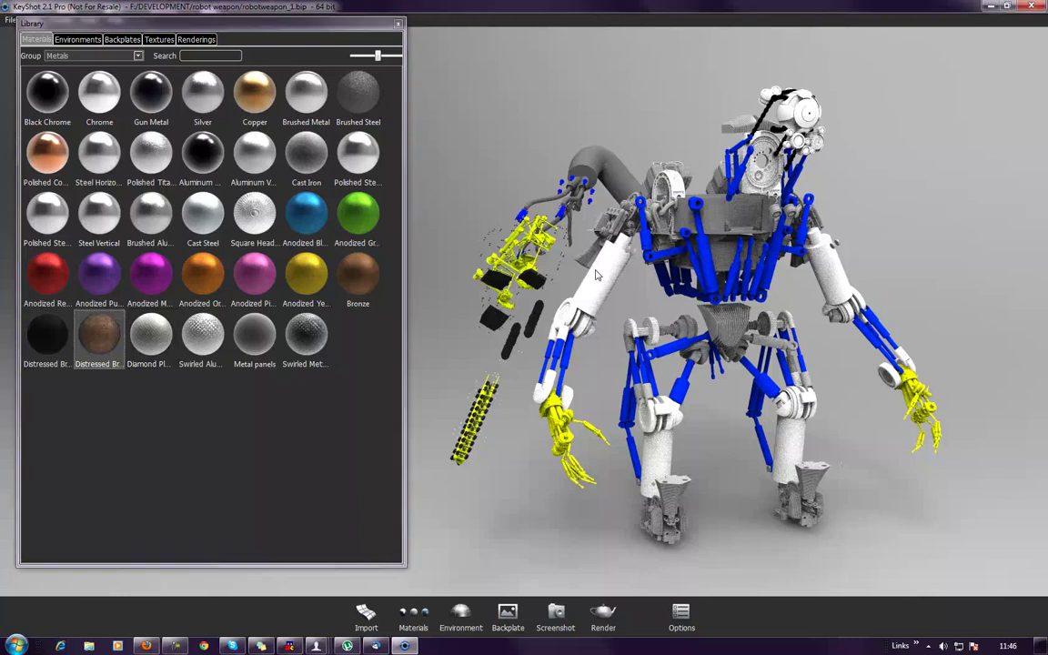
- Apply Distressed Bronze to the white armour and hide that part
{"action": "left_click_drag", "start_coordinate": [596, 275], "coordinate": [596, 275]}
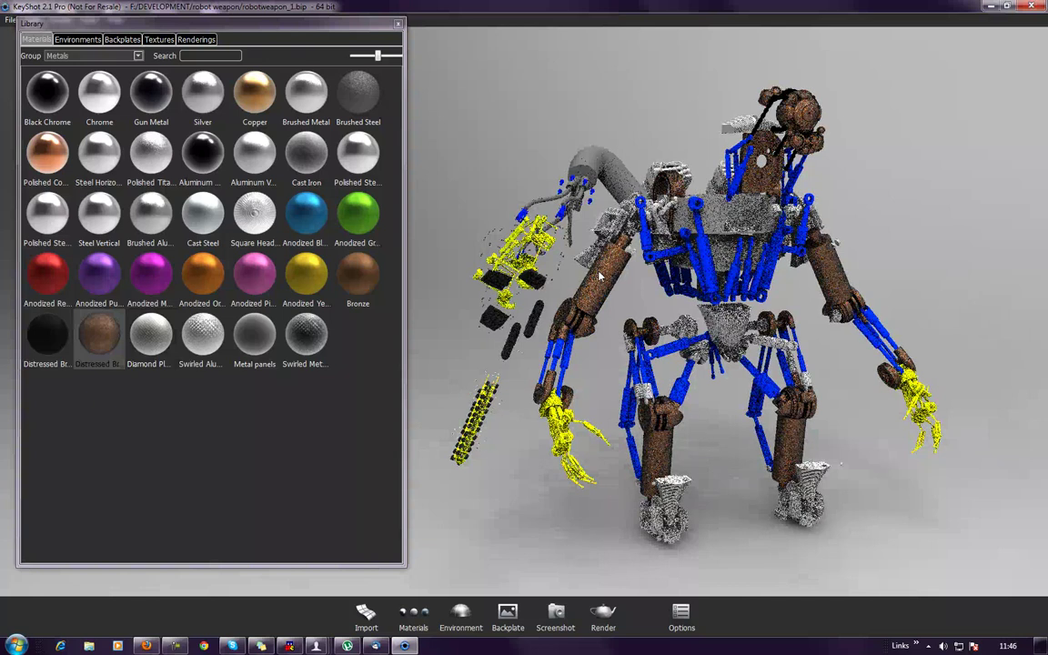
{"action": "right_click", "coordinate": [599, 275]}
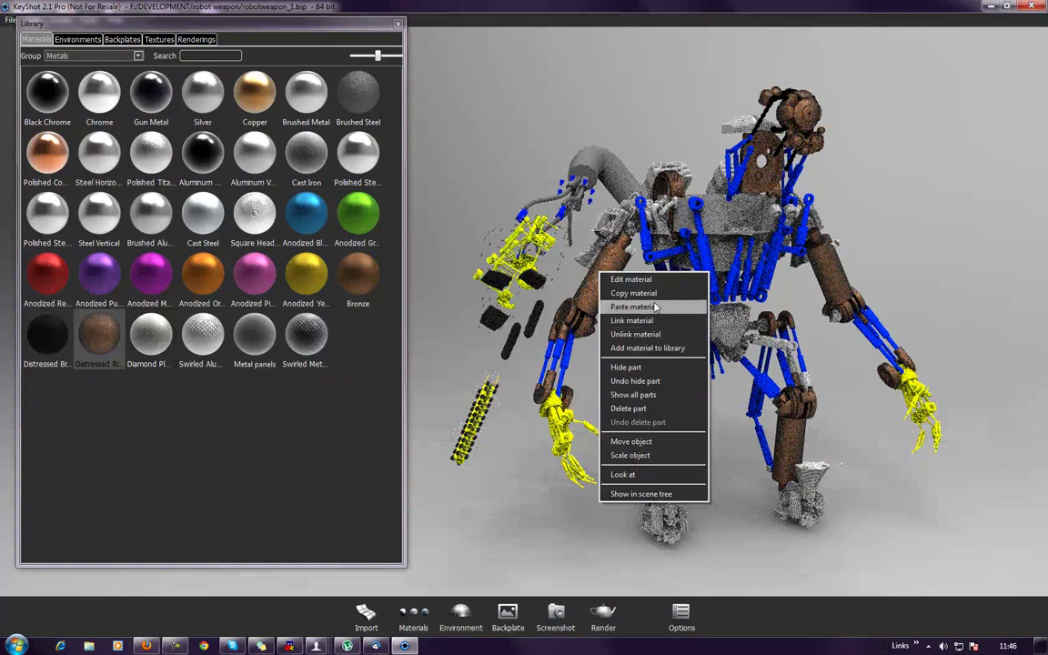
{"action": "left_click", "coordinate": [651, 368]}
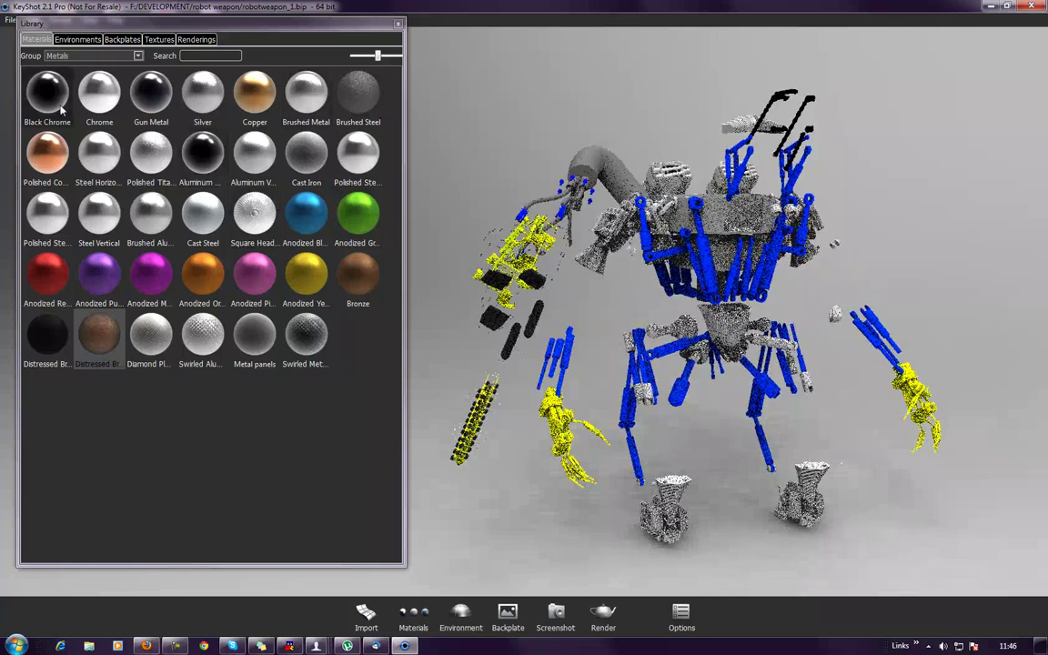
- Apply Gun Metal to the yellow weapon assembly and hide it
{"action": "left_click", "coordinate": [150, 91]}
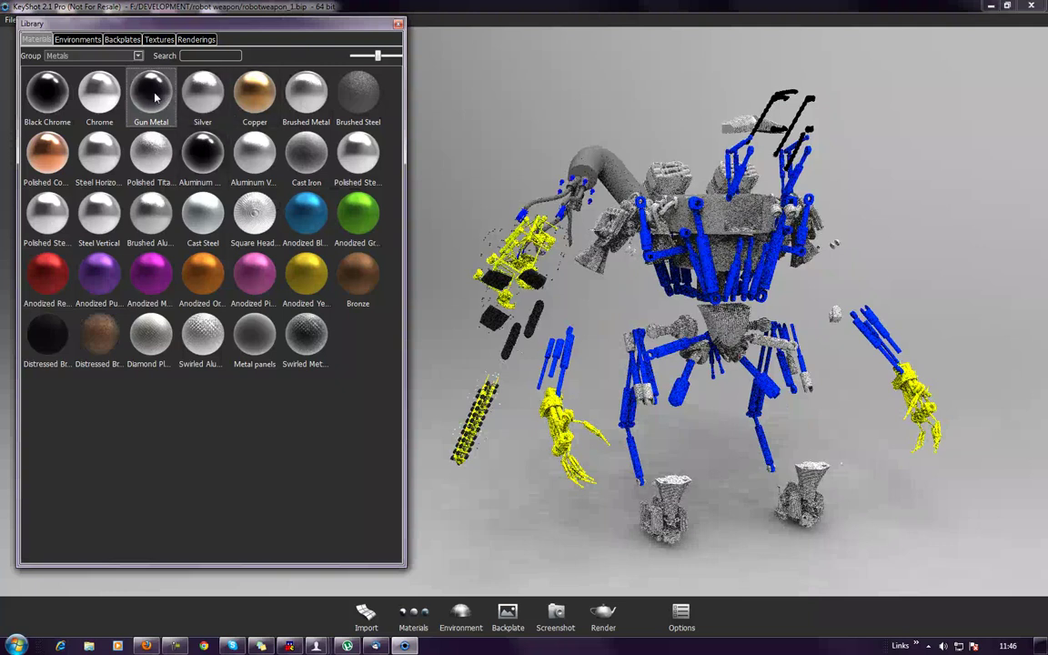
{"action": "left_click_drag", "start_coordinate": [155, 97], "coordinate": [447, 236]}
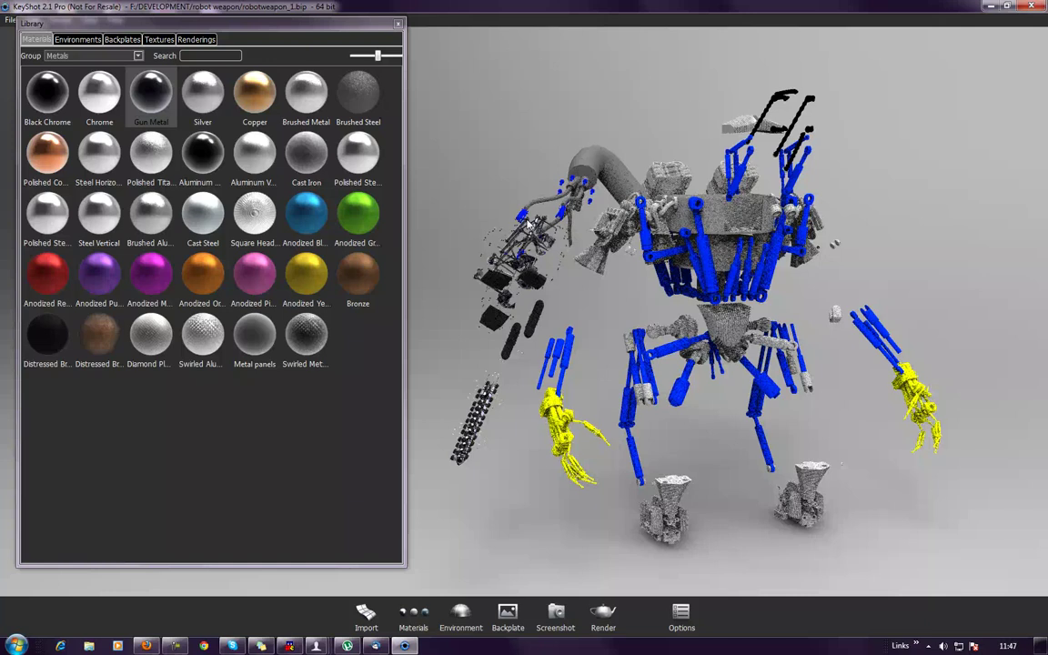
{"action": "right_click", "coordinate": [528, 222]}
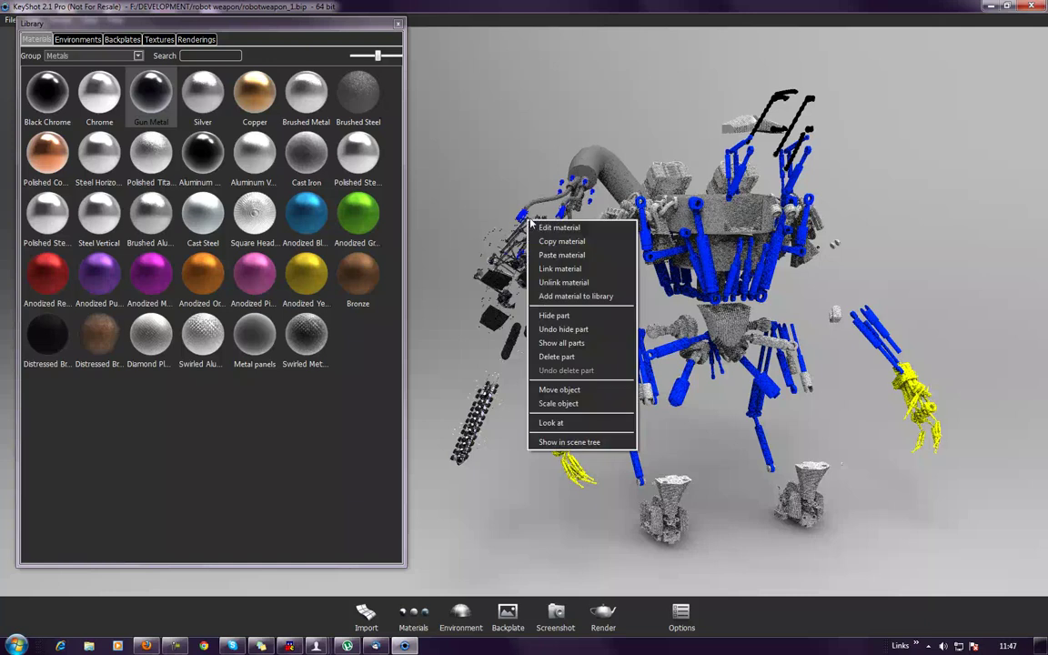
{"action": "left_click", "coordinate": [557, 316]}
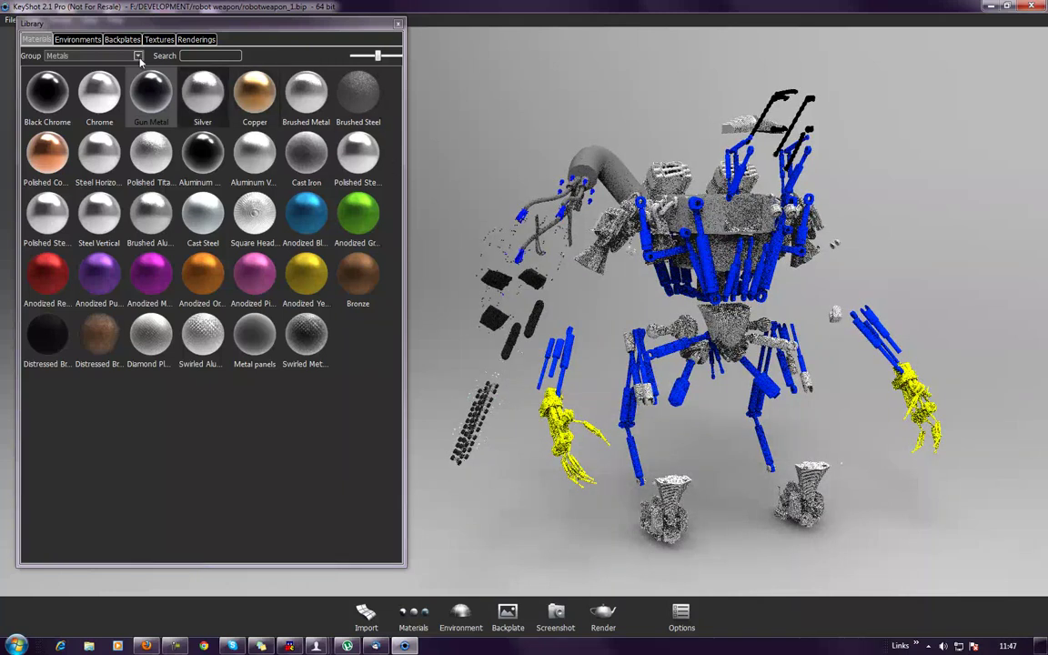
- Show the Soft Touch material group and enlarge the material thumbnails
{"action": "left_click", "coordinate": [82, 56]}
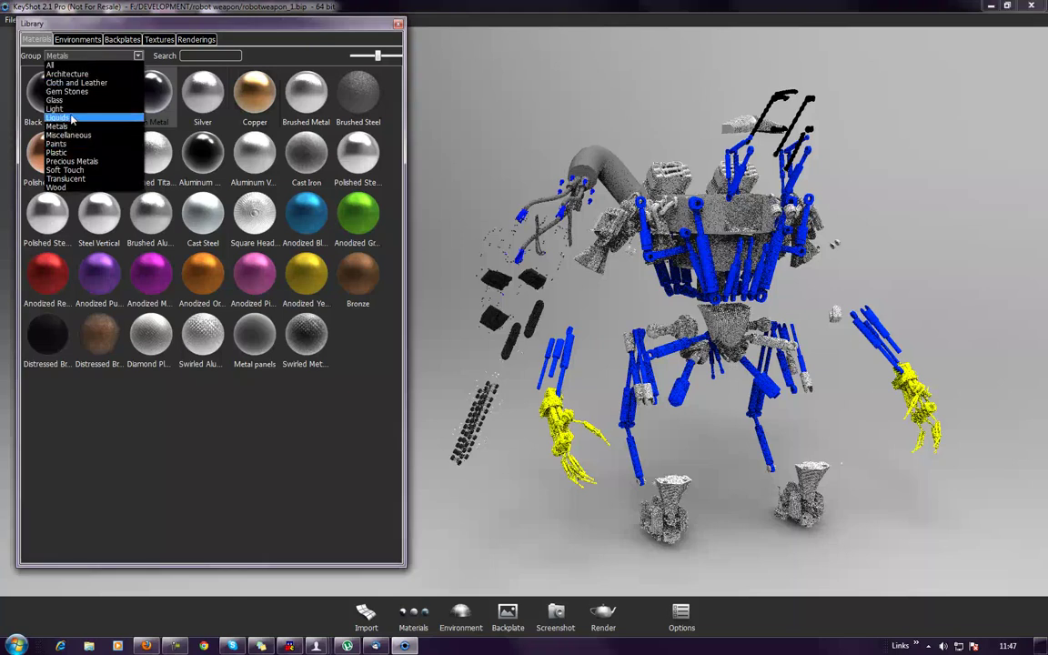
{"action": "left_click", "coordinate": [67, 170]}
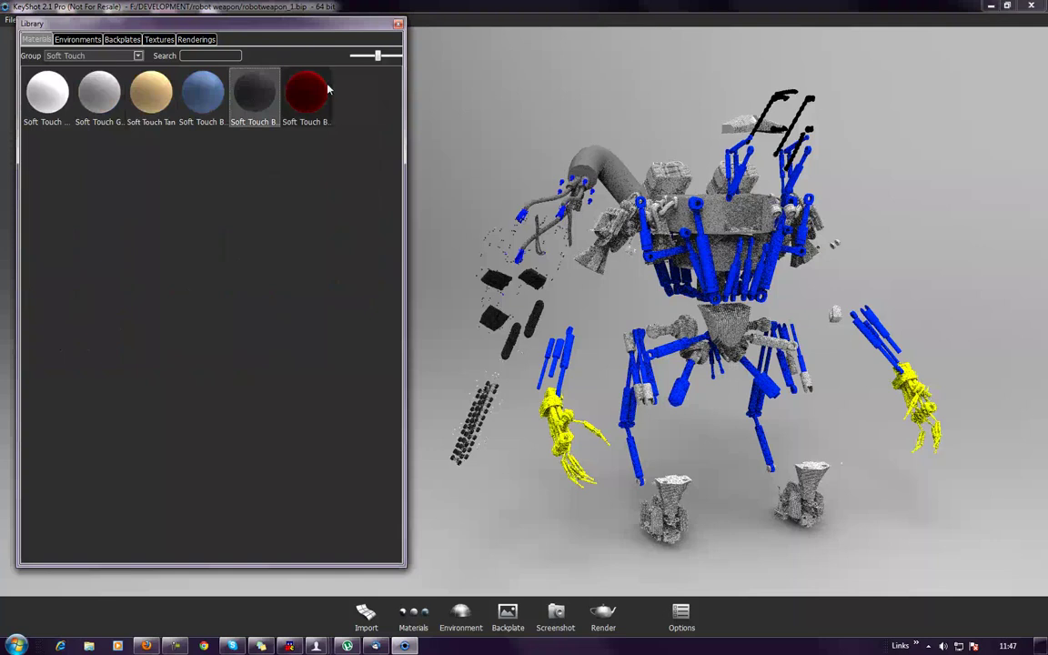
{"action": "left_click_drag", "start_coordinate": [378, 57], "coordinate": [398, 56]}
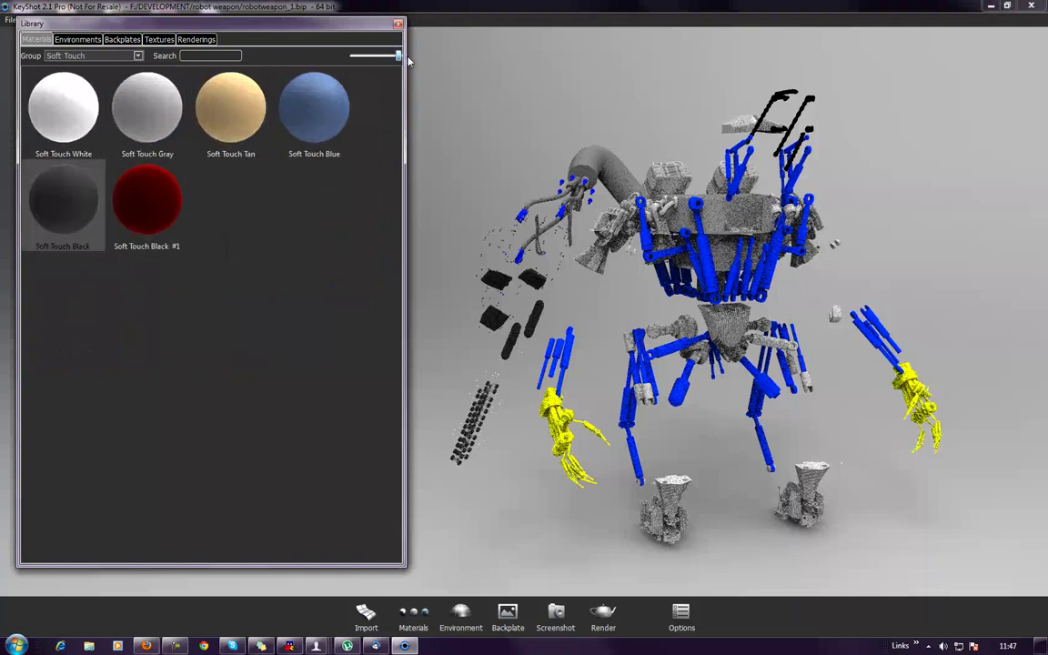
- Apply the Tire material from Miscellaneous to the black hose and hide it
{"action": "left_click", "coordinate": [122, 58]}
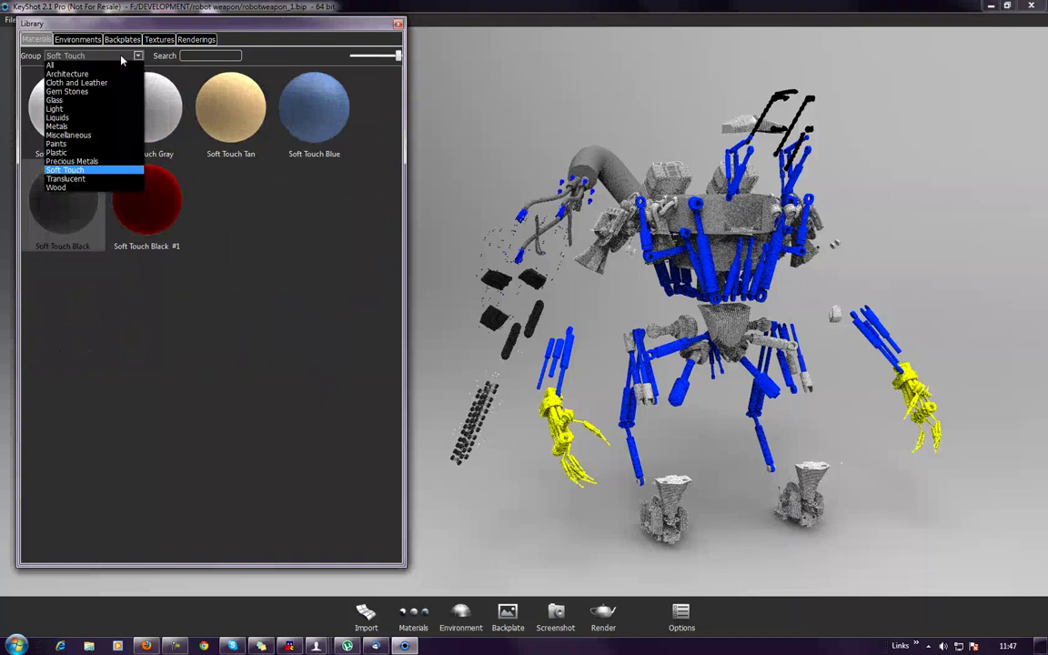
{"action": "left_click", "coordinate": [91, 137]}
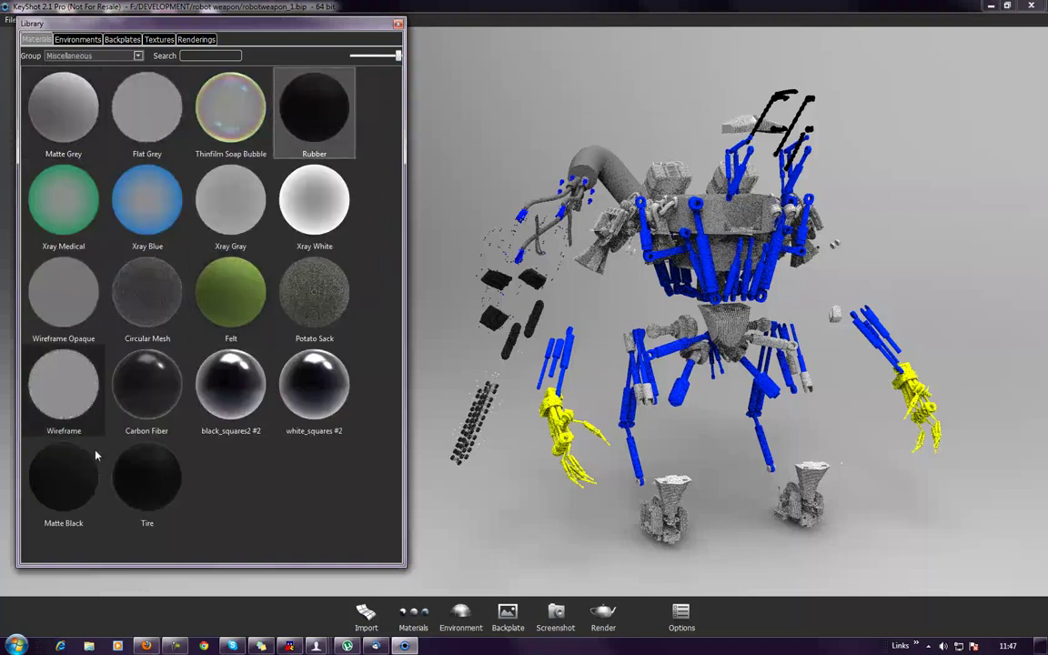
{"action": "left_click_drag", "start_coordinate": [158, 473], "coordinate": [557, 141]}
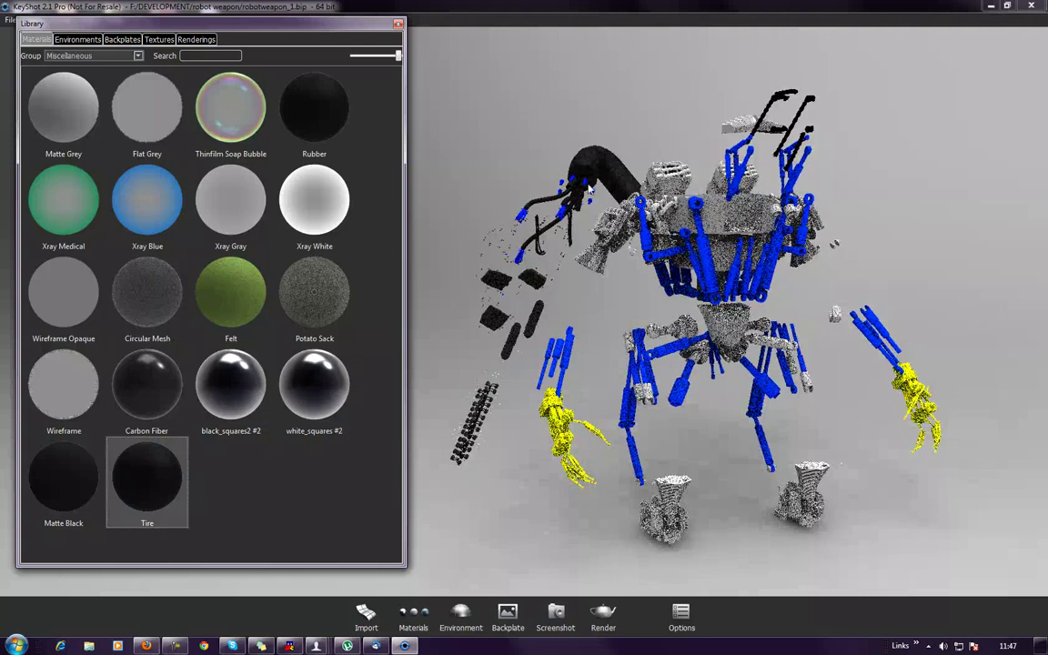
{"action": "right_click", "coordinate": [613, 174]}
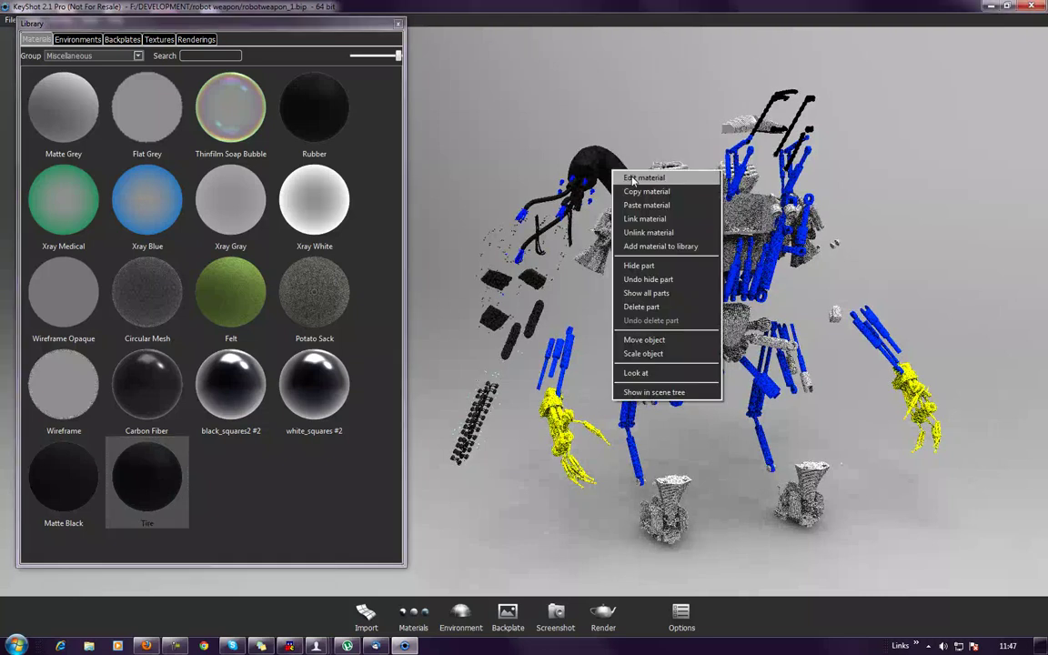
{"action": "left_click", "coordinate": [640, 266]}
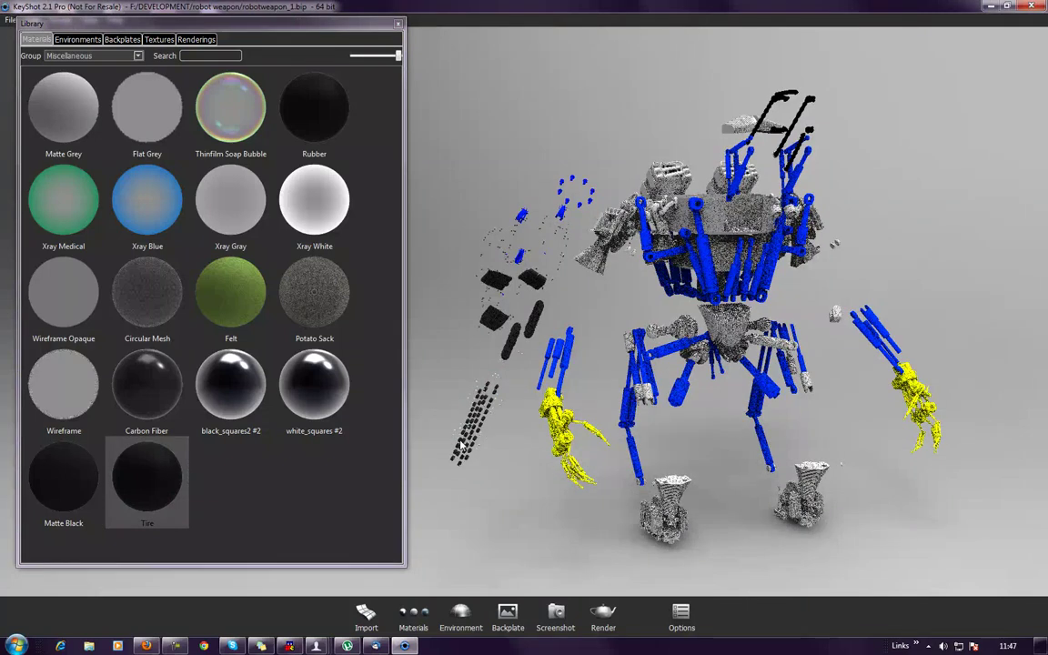
- Apply Cast Iron from the Metals group to the black pieces beside the robot
{"action": "left_click", "coordinate": [71, 56]}
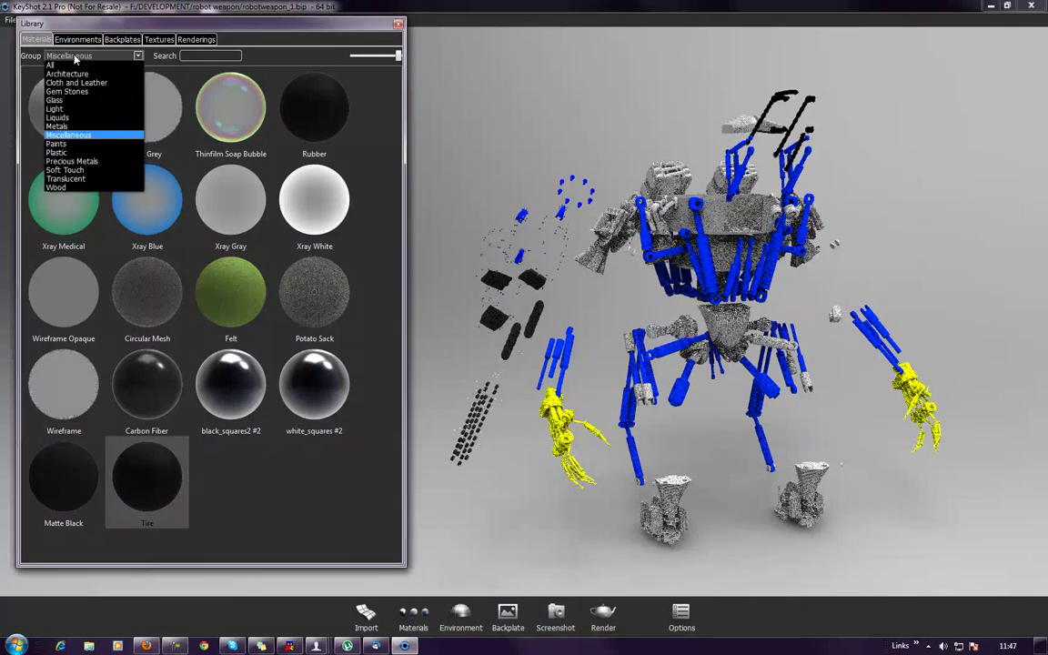
{"action": "left_click", "coordinate": [74, 127]}
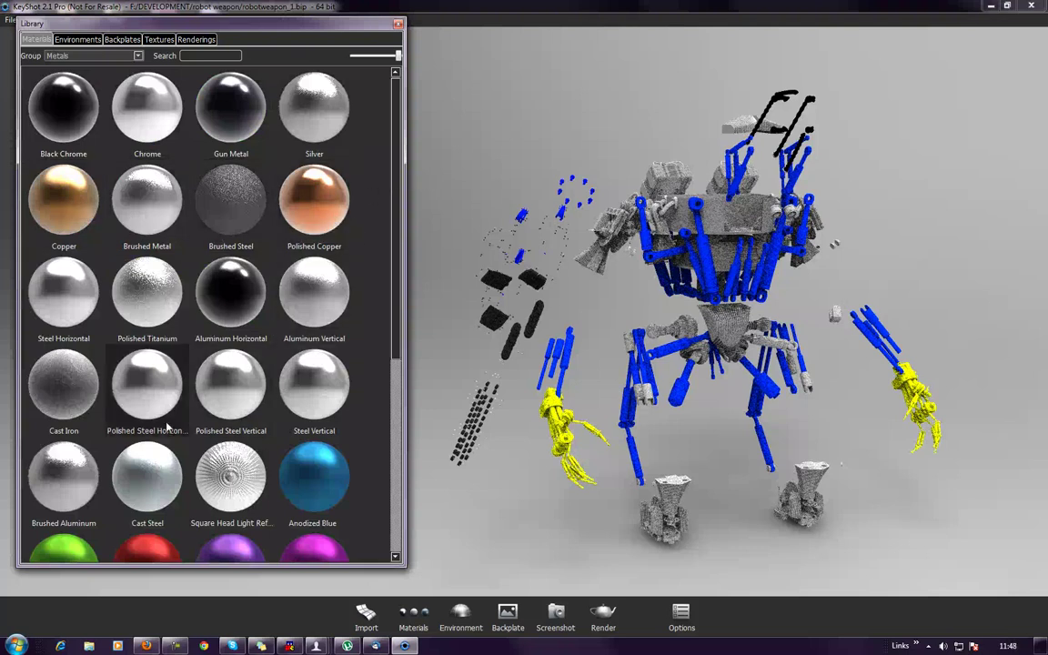
{"action": "left_click_drag", "start_coordinate": [396, 318], "coordinate": [393, 528]}
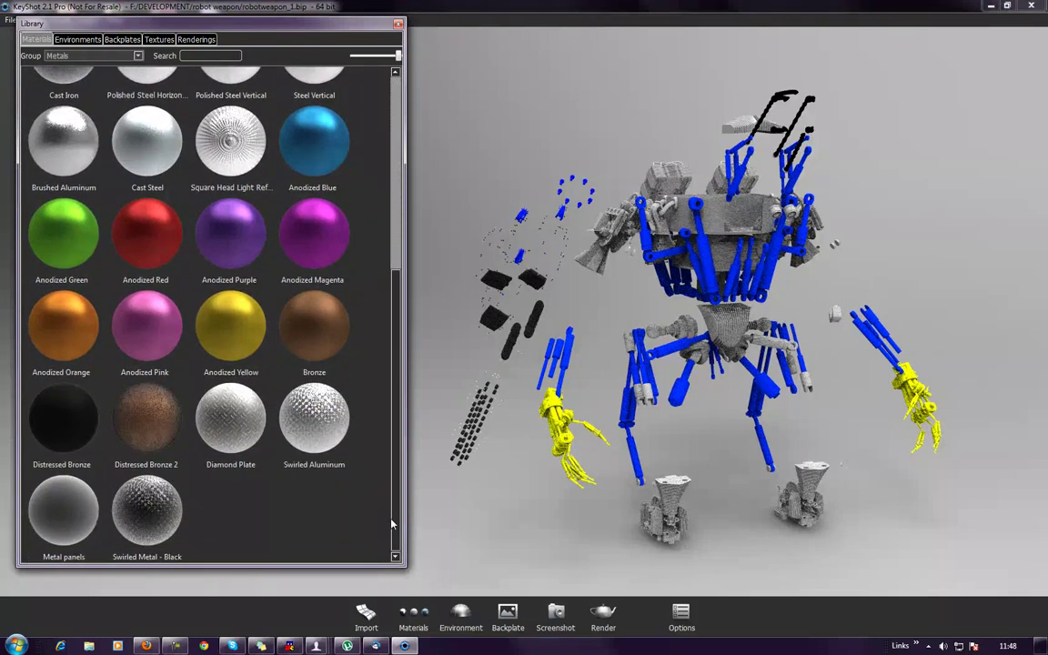
{"action": "scroll", "coordinate": [364, 409], "scroll_direction": "up", "scroll_amount": 4}
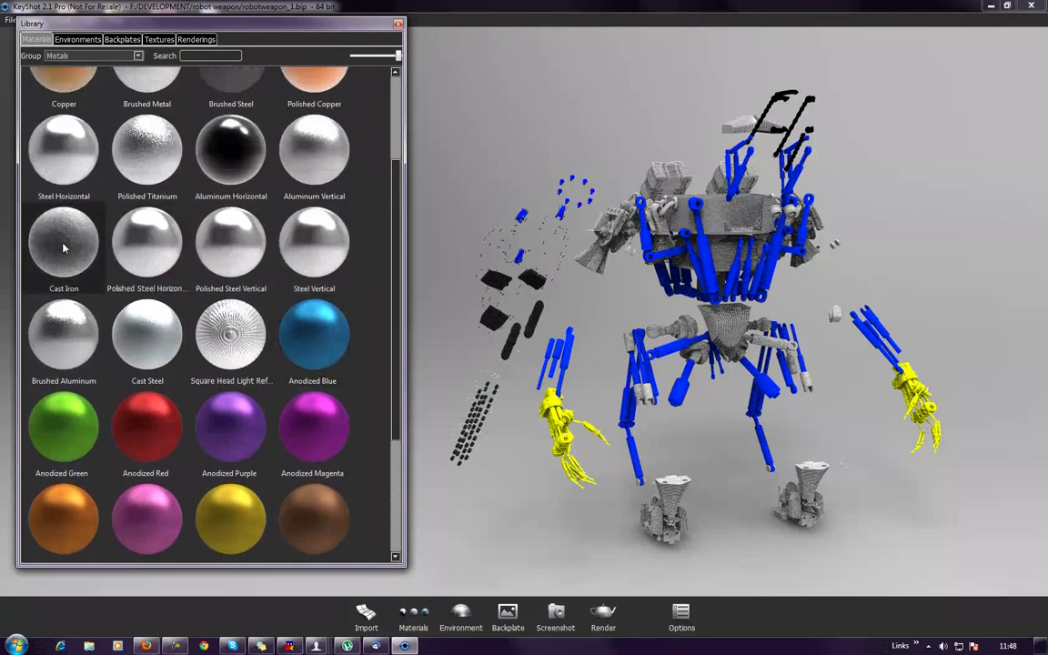
{"action": "left_click_drag", "start_coordinate": [64, 247], "coordinate": [490, 405]}
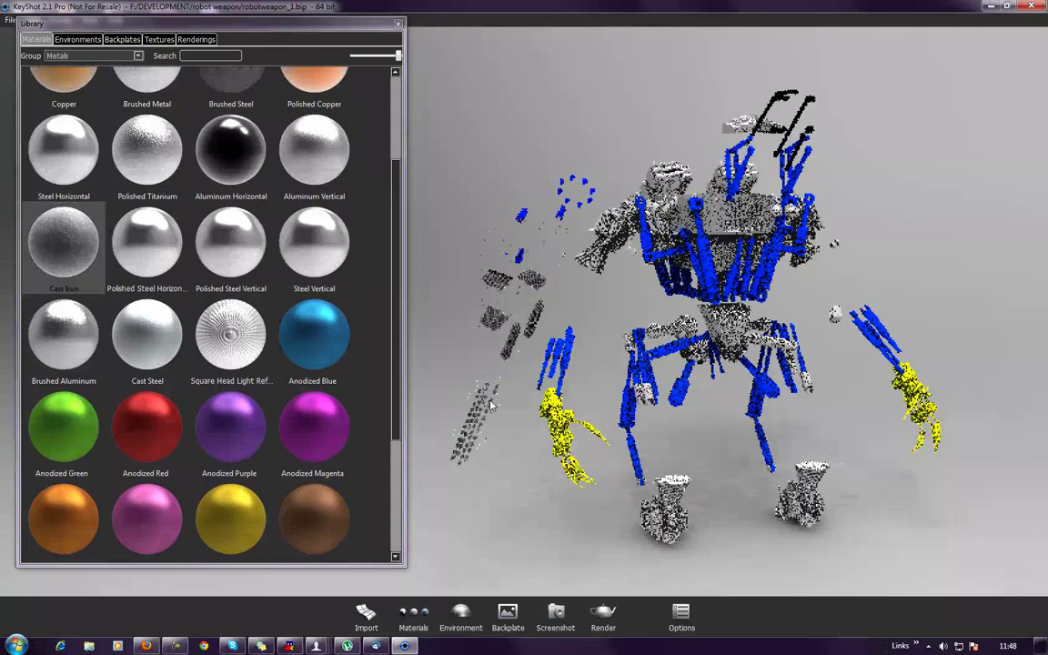
{"action": "right_click", "coordinate": [495, 324]}
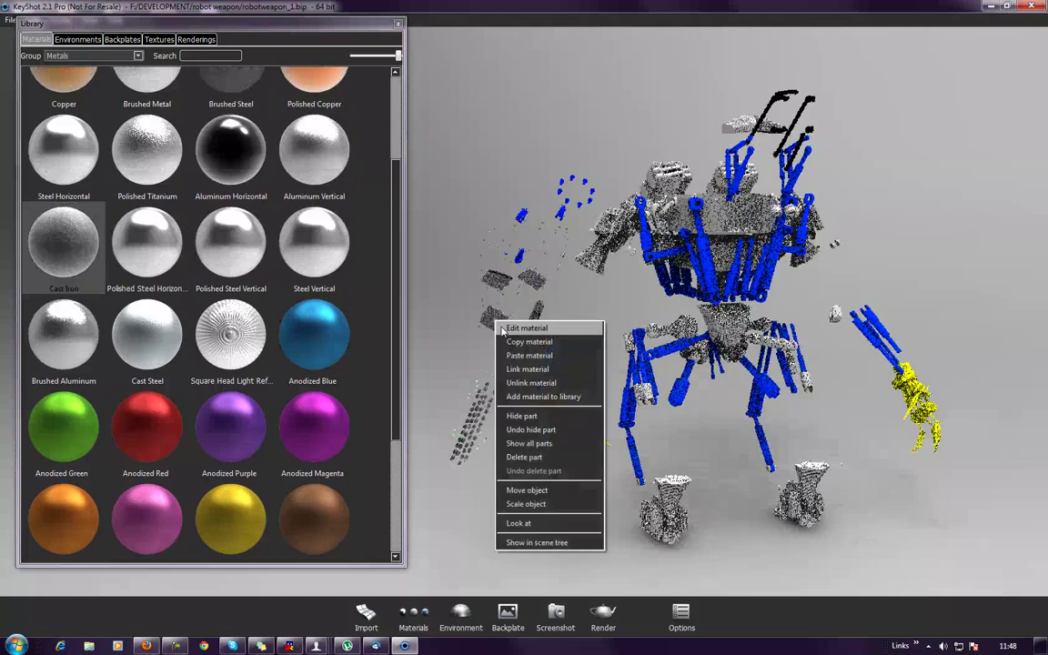
- Hide the cast-iron pieces, then give the small floating parts yellow plastic and hide them
{"action": "left_click", "coordinate": [536, 429]}
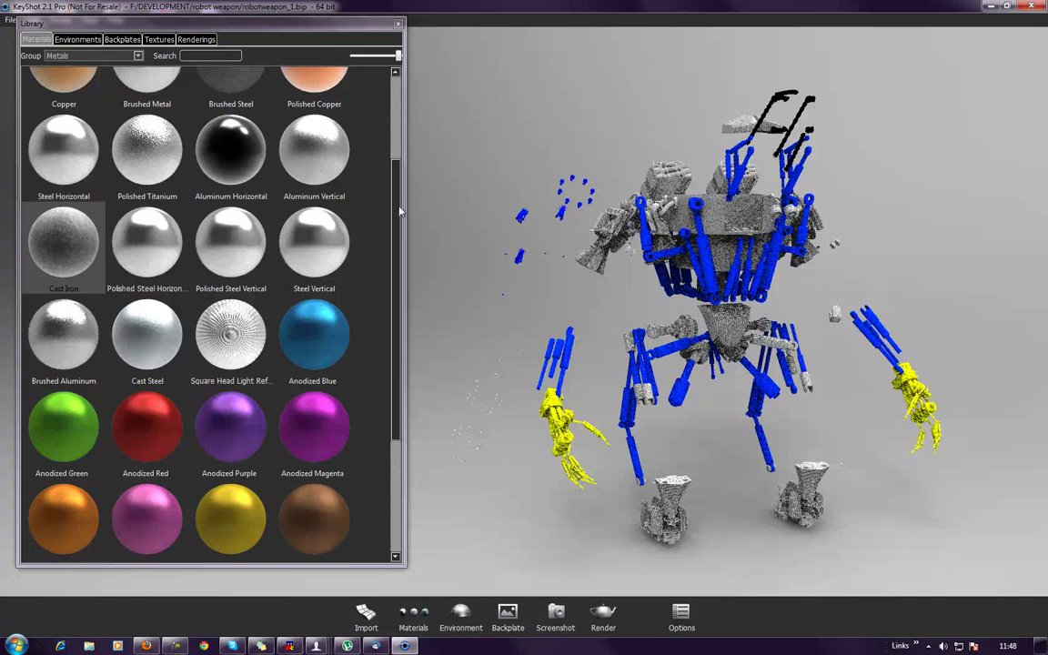
{"action": "left_click", "coordinate": [124, 58]}
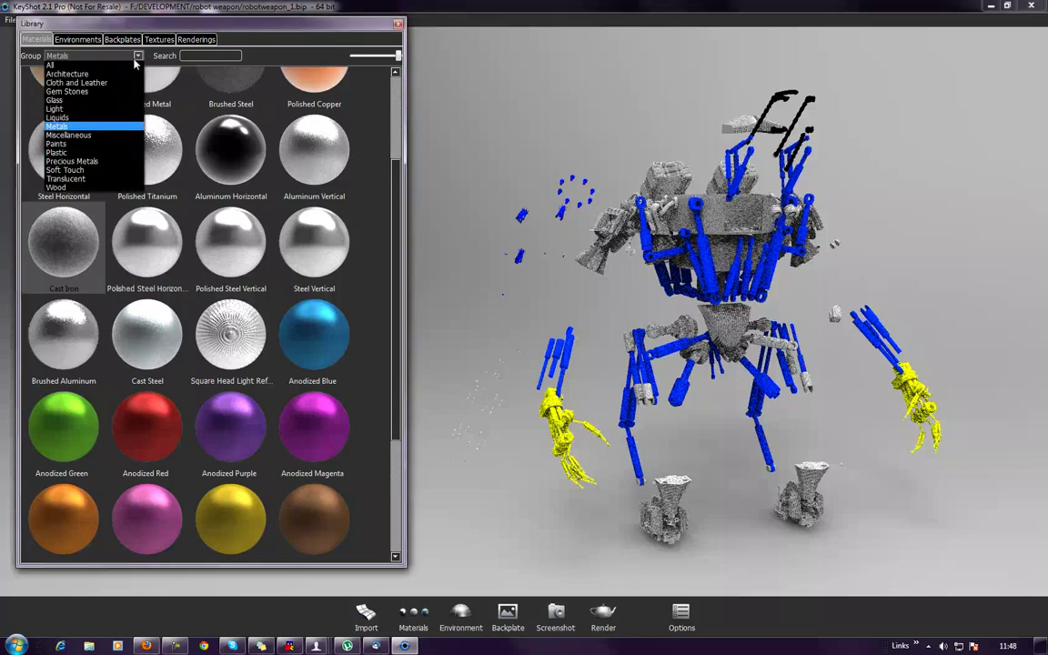
{"action": "left_click", "coordinate": [62, 152]}
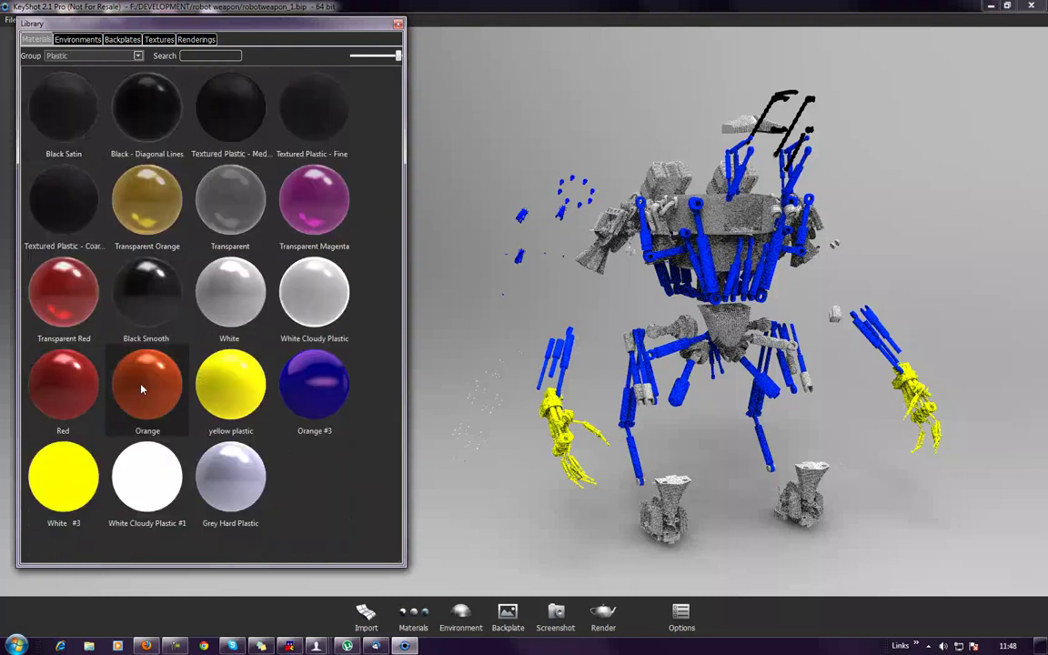
{"action": "left_click", "coordinate": [246, 387]}
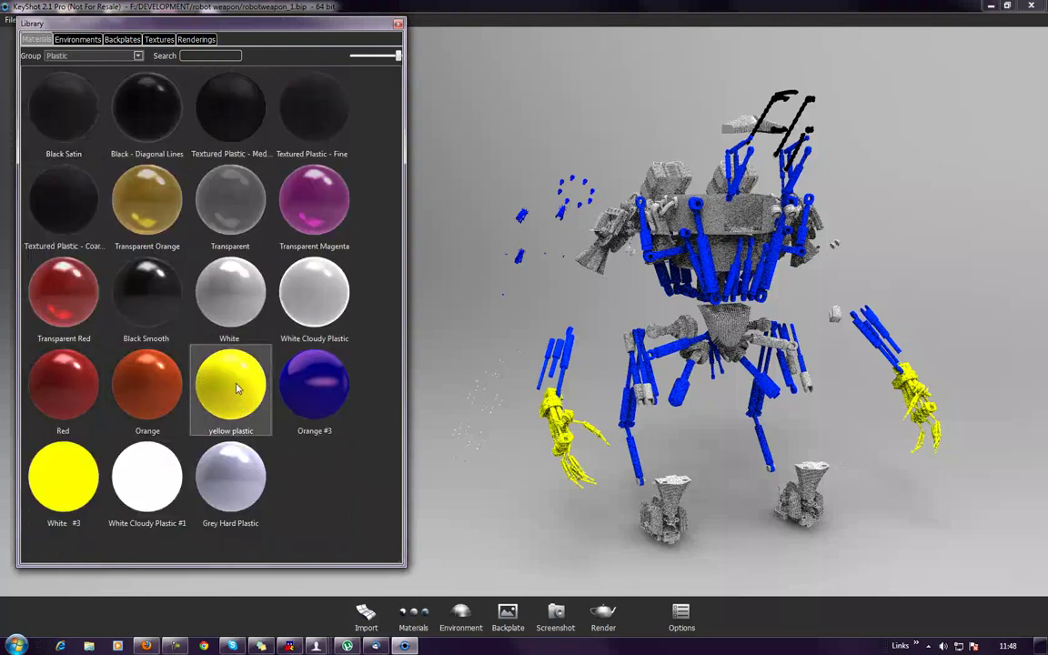
{"action": "left_click_drag", "start_coordinate": [518, 261], "coordinate": [517, 261]}
{"action": "right_click", "coordinate": [518, 261]}
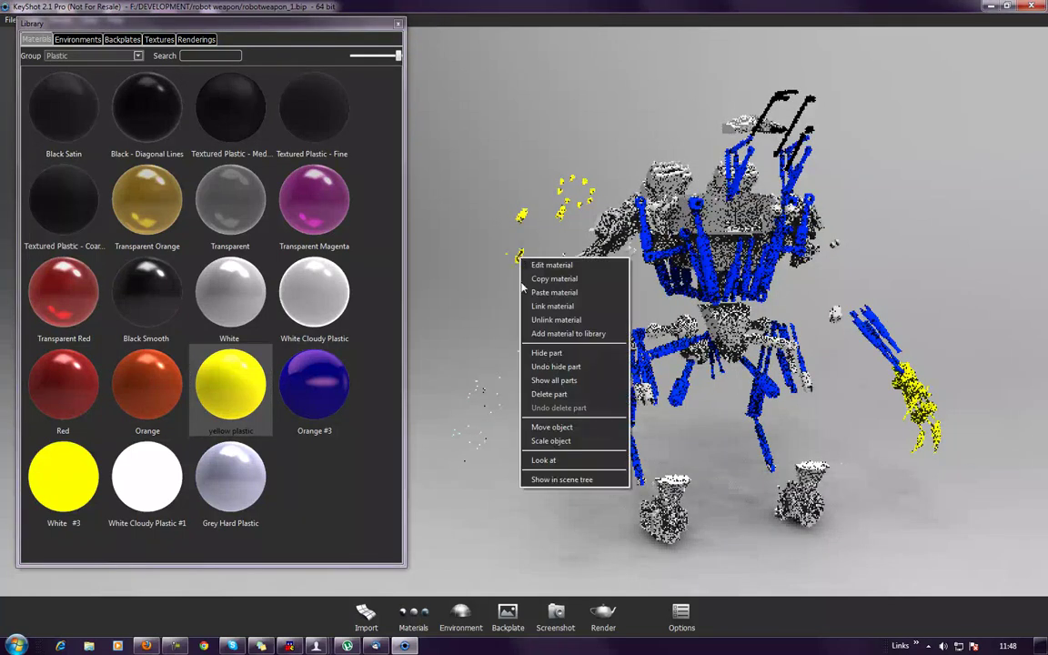
{"action": "left_click", "coordinate": [543, 355]}
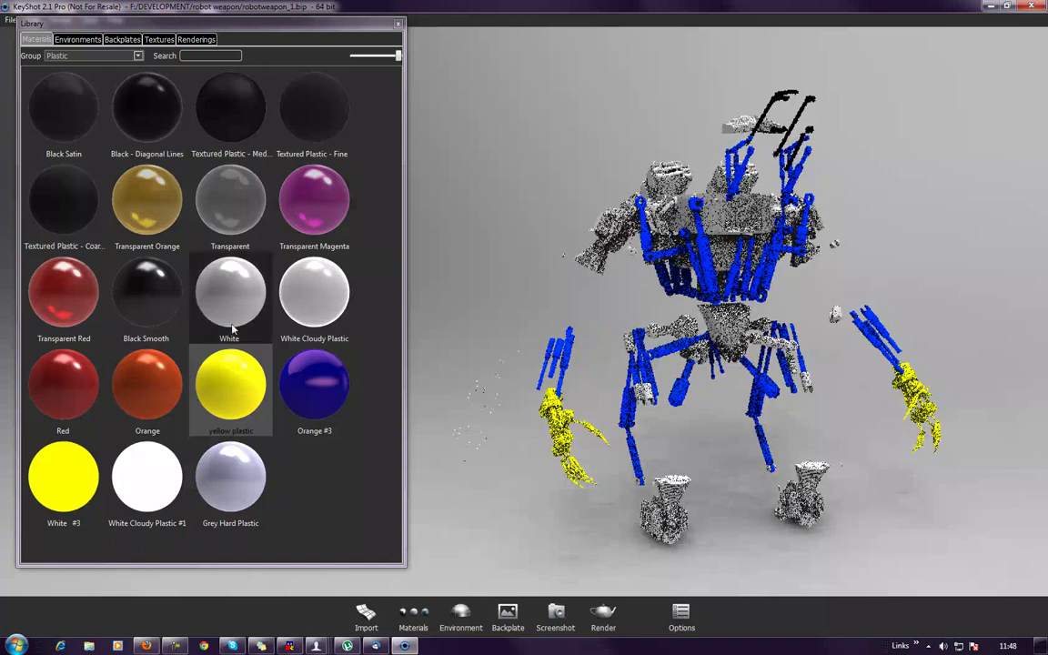
- Switch the library back to Metals and select Brushed Metal
{"action": "left_click", "coordinate": [91, 55]}
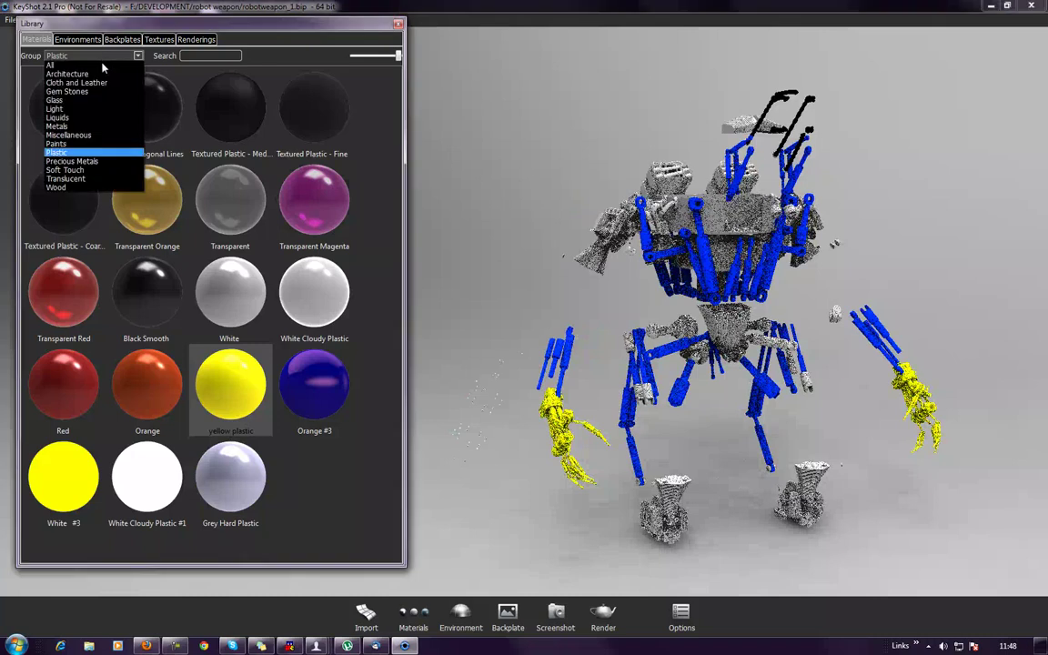
{"action": "left_click", "coordinate": [66, 127]}
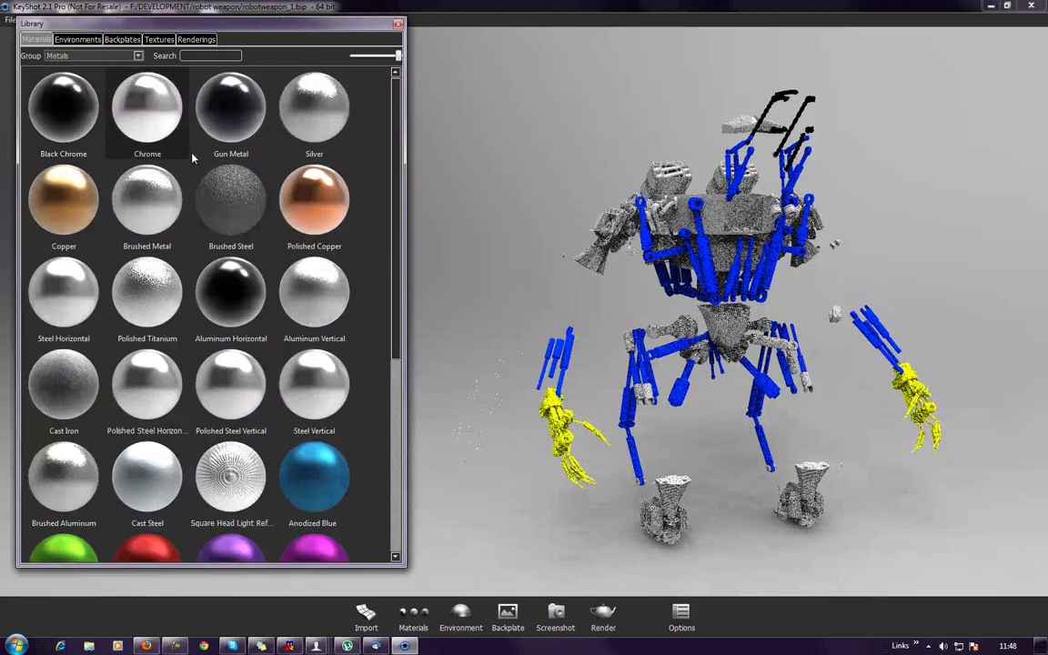
{"action": "left_click", "coordinate": [132, 198]}
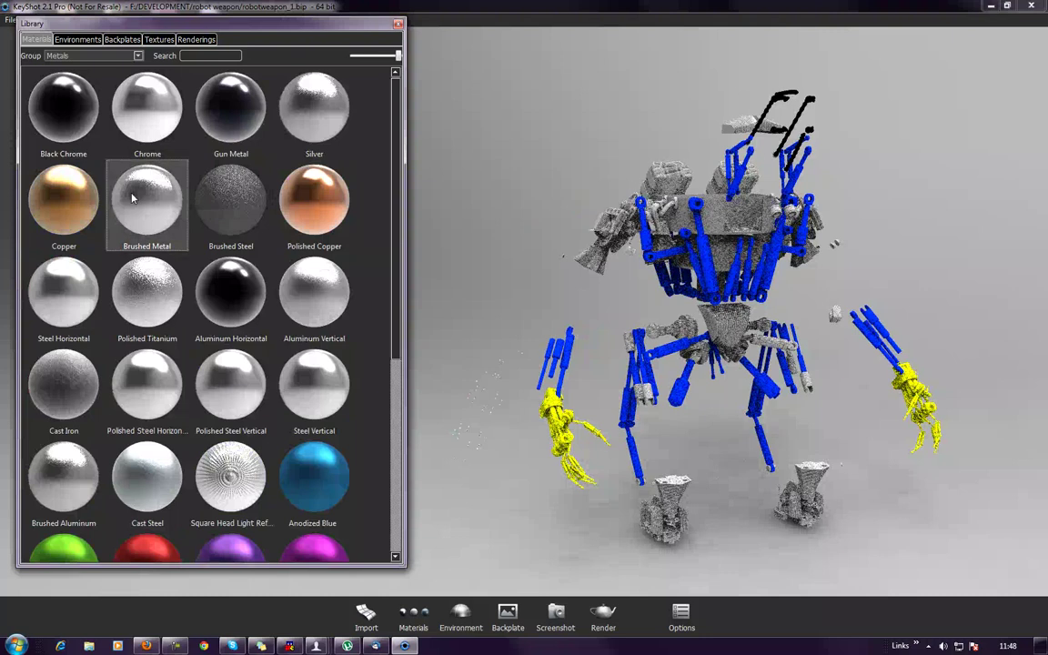
{"action": "left_click", "coordinate": [470, 433]}
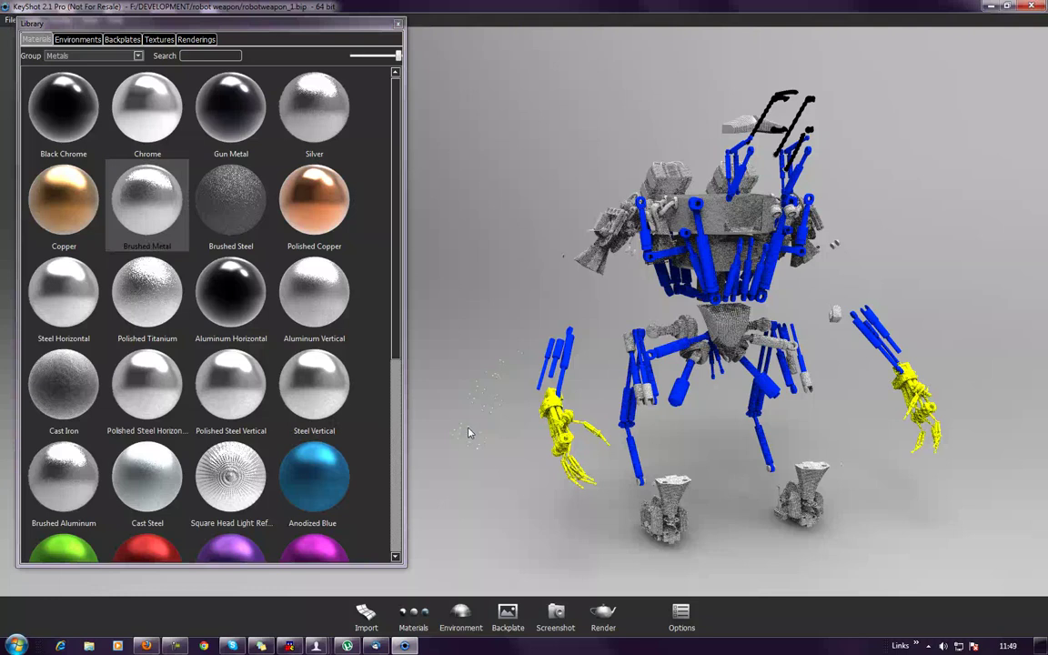
- Apply Steel Horizontal to the blue rods and hide them, then give the yellow claws Gun Metal
{"action": "left_click", "coordinate": [470, 433]}
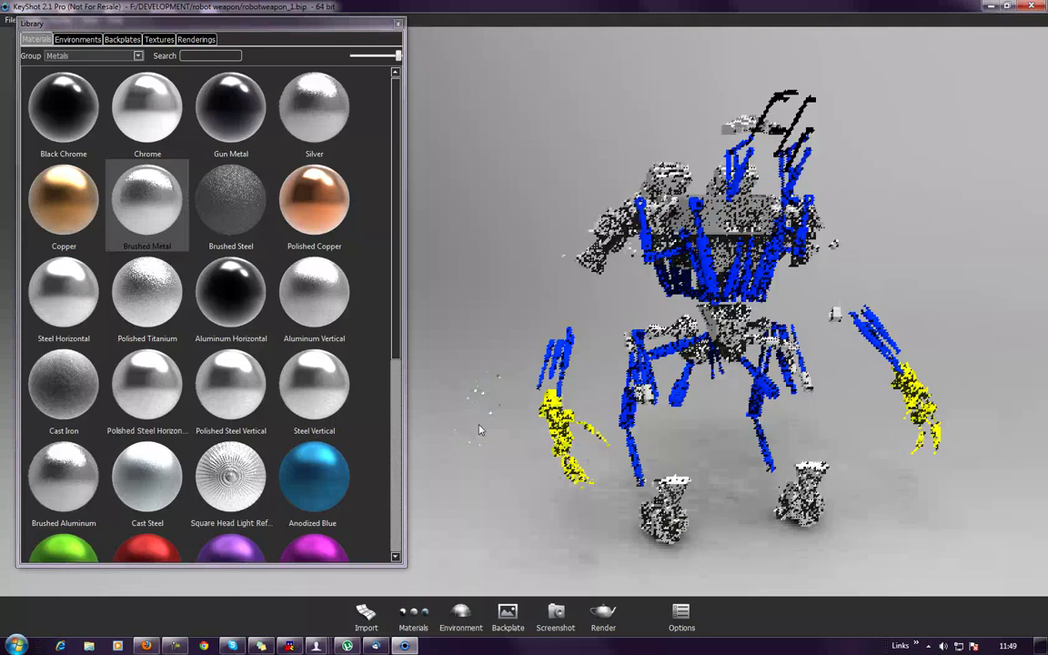
{"action": "right_click", "coordinate": [460, 439]}
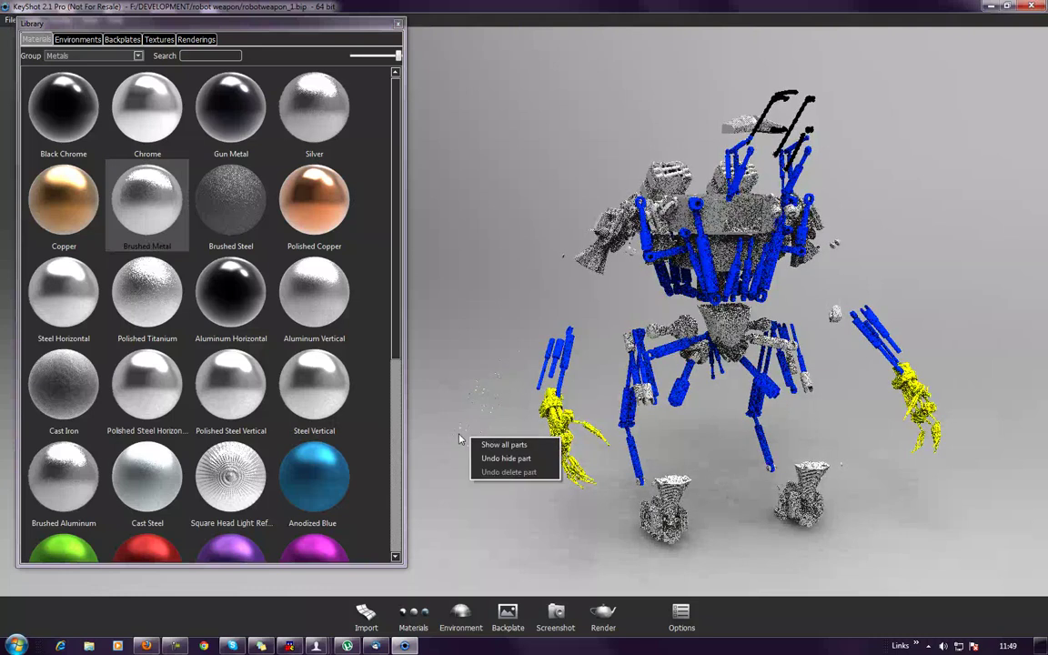
{"action": "right_click", "coordinate": [461, 439]}
{"action": "left_click", "coordinate": [425, 377]}
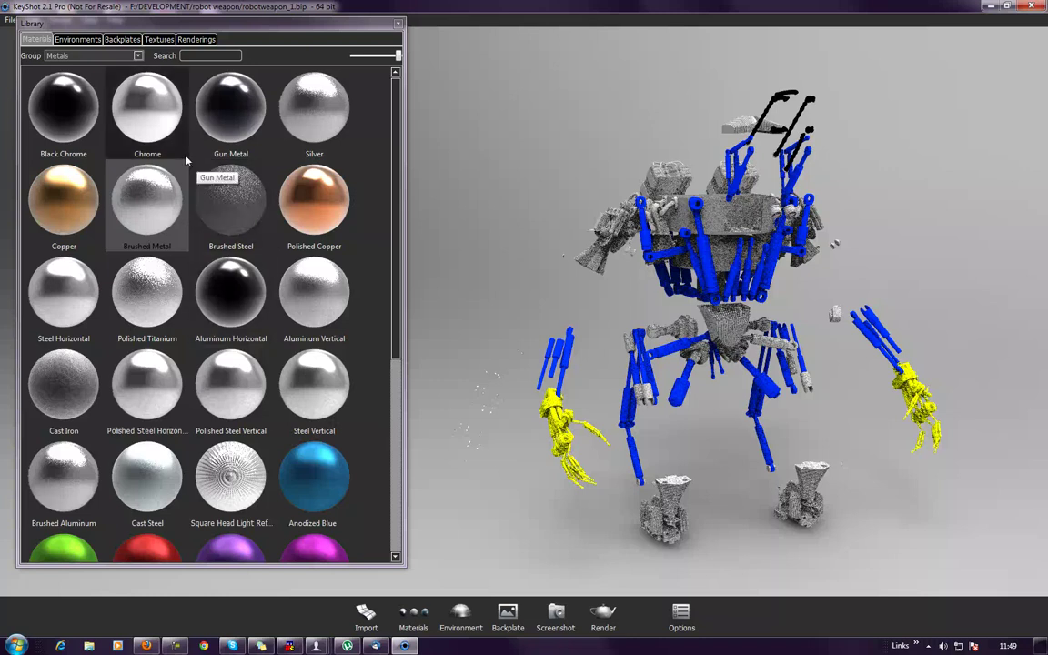
{"action": "left_click", "coordinate": [66, 293]}
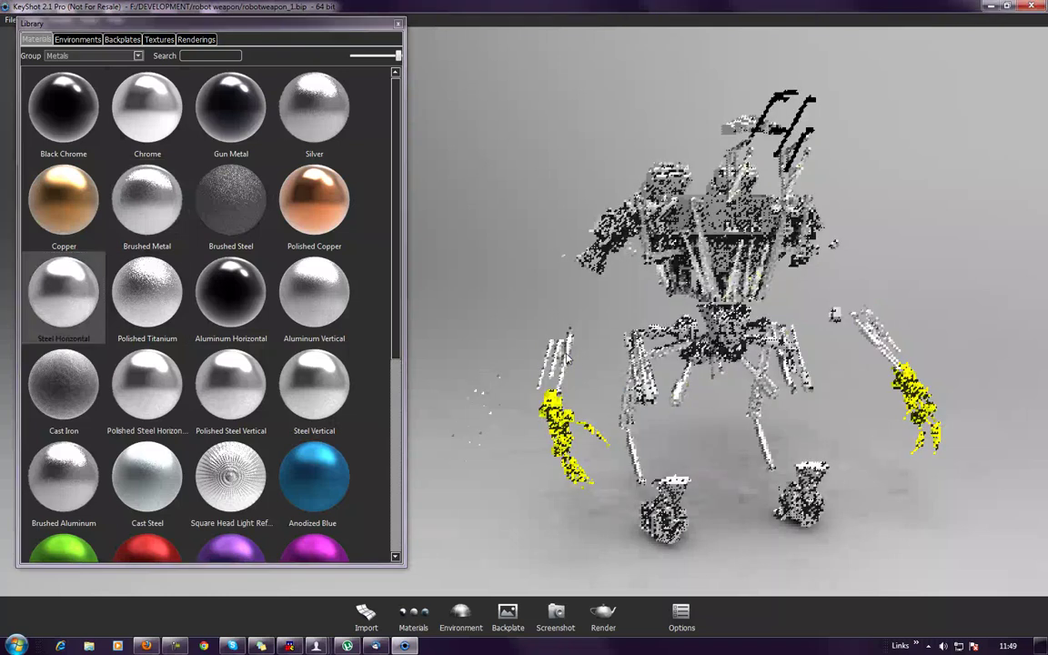
{"action": "right_click", "coordinate": [568, 358]}
{"action": "left_click", "coordinate": [615, 430]}
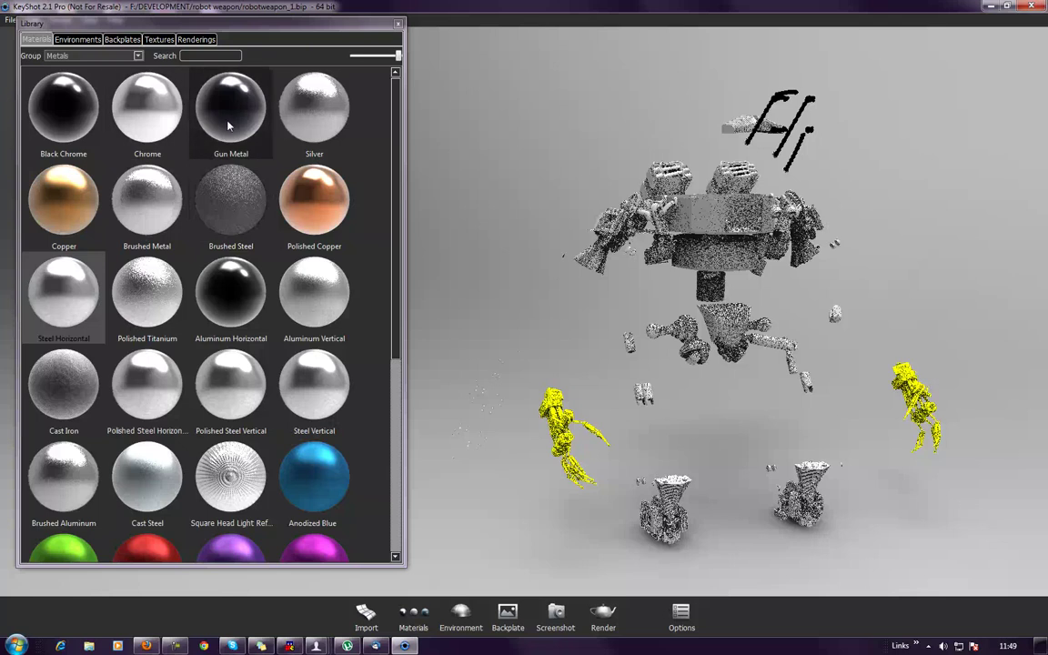
{"action": "left_click_drag", "start_coordinate": [204, 108], "coordinate": [557, 413]}
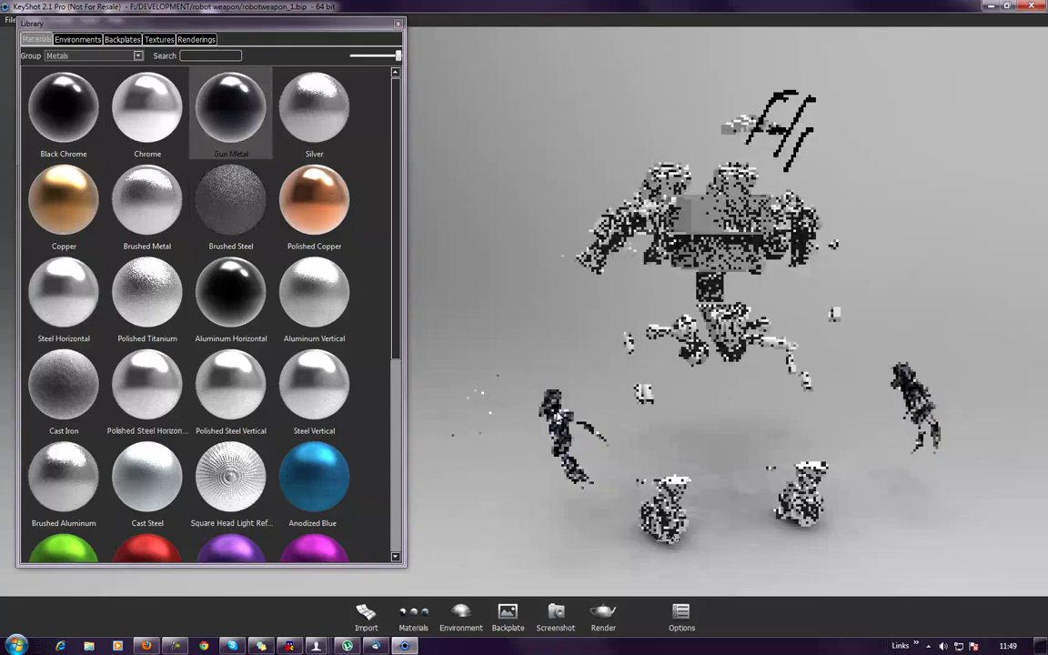
- Hide the Gun Metal claws and reposition the view to bring the robot up
{"action": "right_click", "coordinate": [557, 413]}
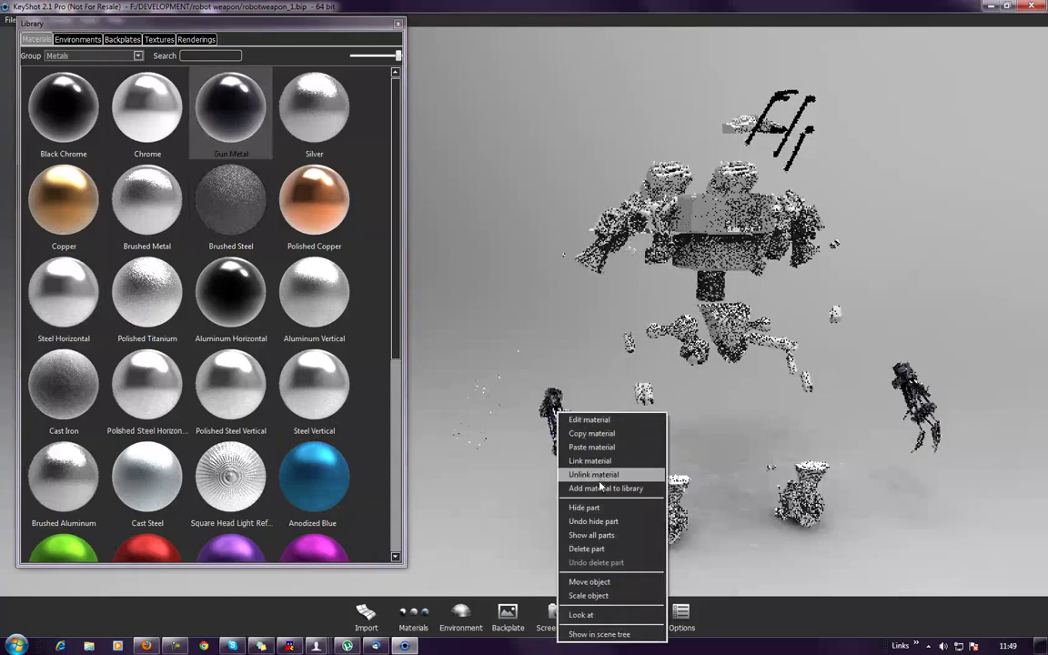
{"action": "left_click", "coordinate": [589, 507]}
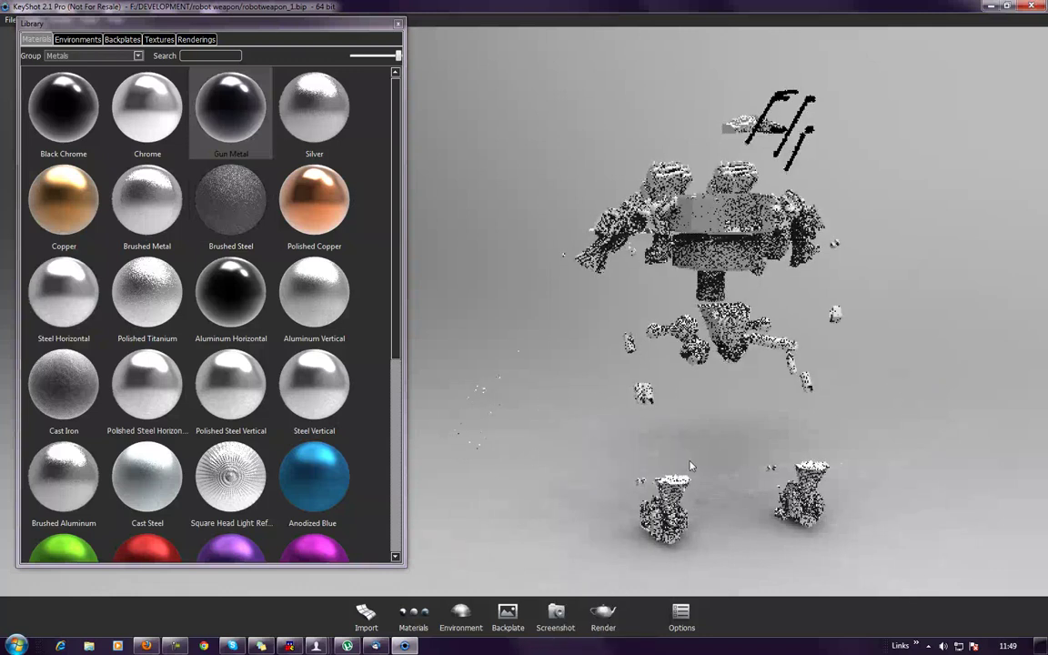
{"action": "middle_click_drag", "start_coordinate": [681, 445], "coordinate": [678, 425]}
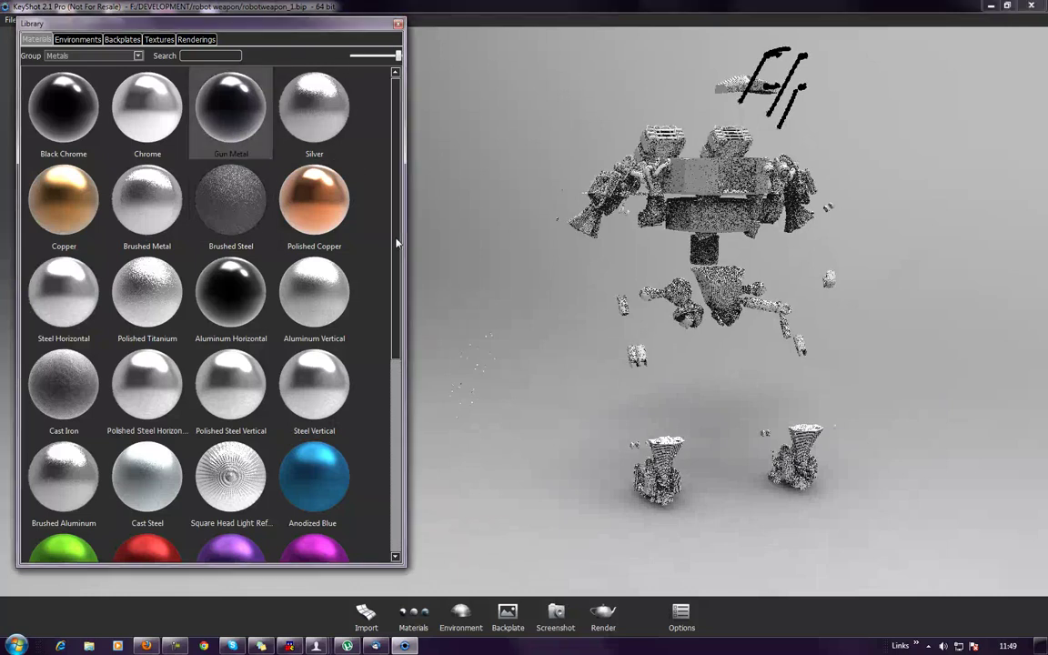
{"action": "scroll", "coordinate": [373, 272], "scroll_direction": "down", "scroll_amount": 5}
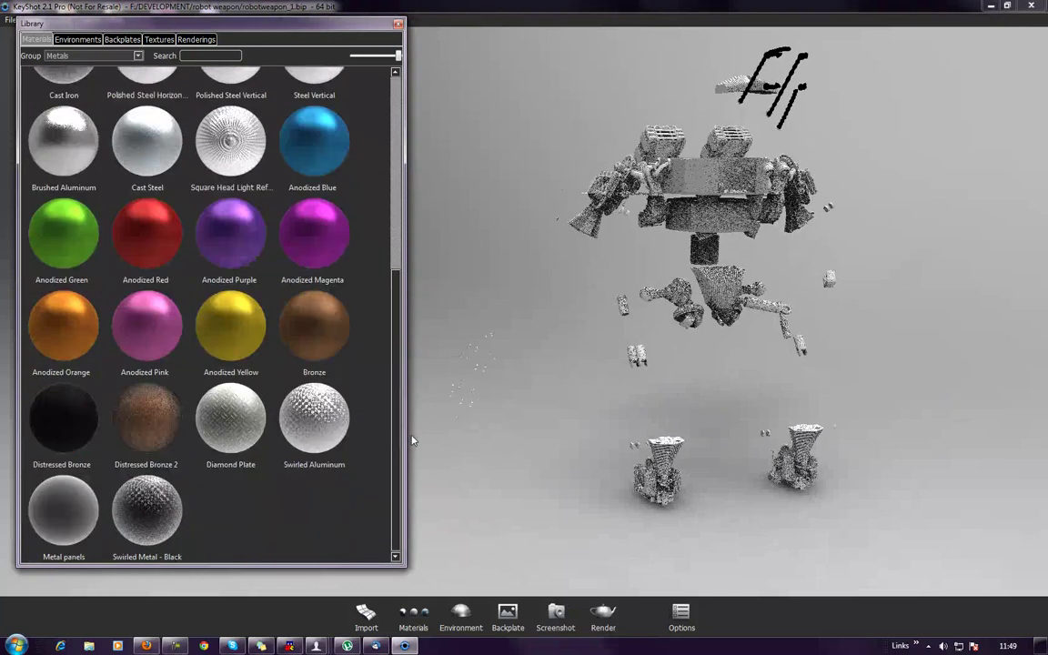
{"action": "scroll", "coordinate": [419, 419], "scroll_direction": "up", "scroll_amount": 1}
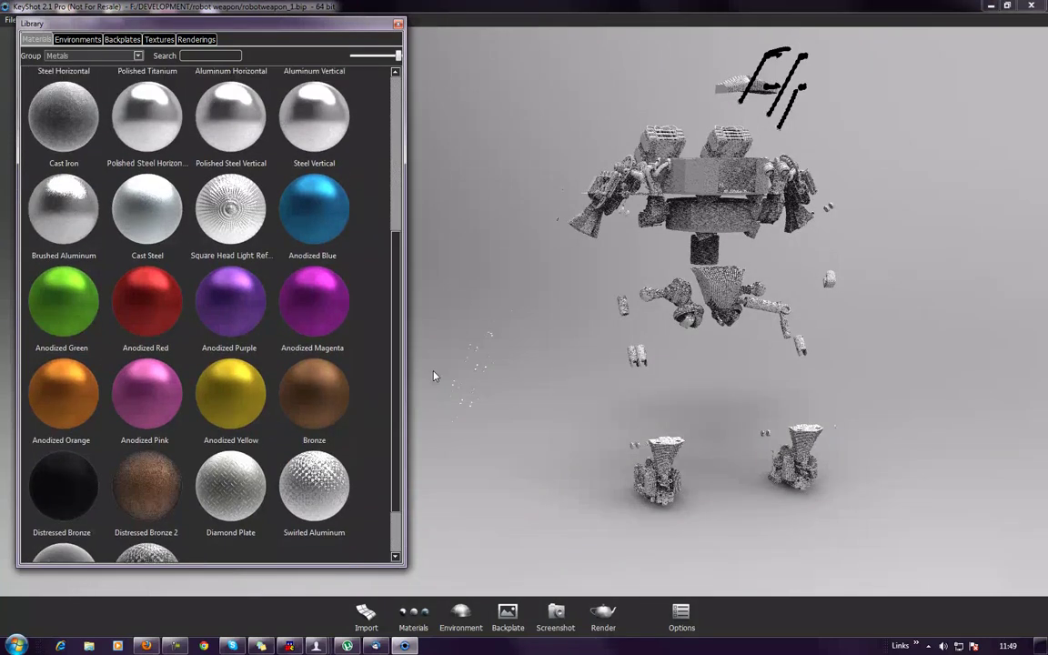
{"action": "scroll", "coordinate": [393, 273], "scroll_direction": "up", "scroll_amount": 2}
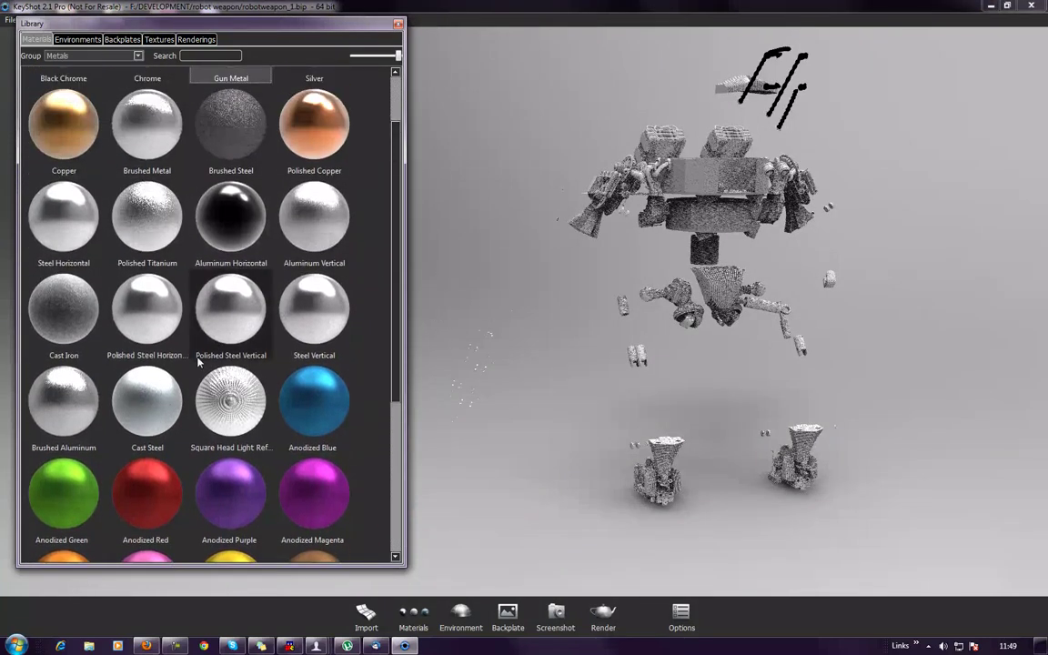
- Apply Cast Steel to the robot's body parts and hide them, leaving the central torso block
{"action": "left_click_drag", "start_coordinate": [177, 388], "coordinate": [673, 450]}
{"action": "right_click", "coordinate": [674, 217]}
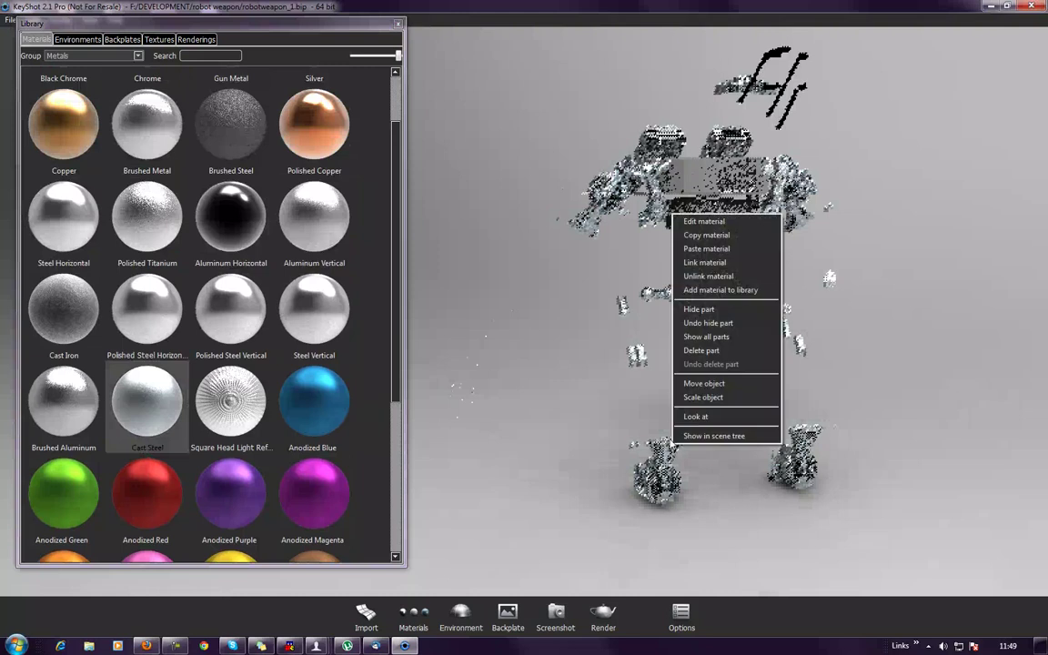
{"action": "left_click", "coordinate": [698, 310]}
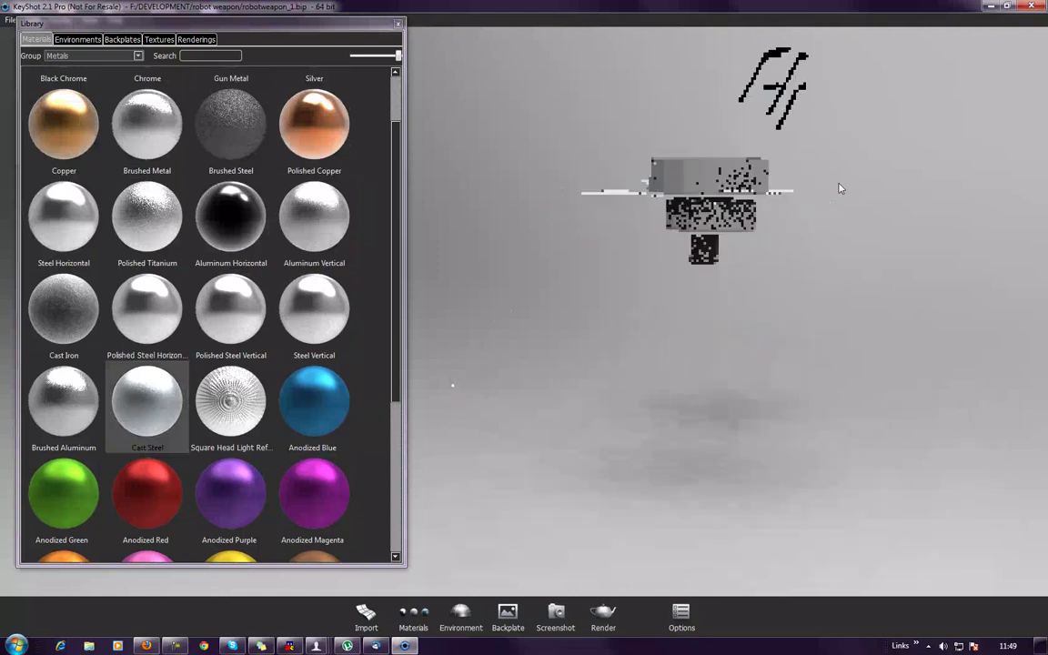
{"action": "left_click_drag", "start_coordinate": [805, 361], "coordinate": [803, 468]}
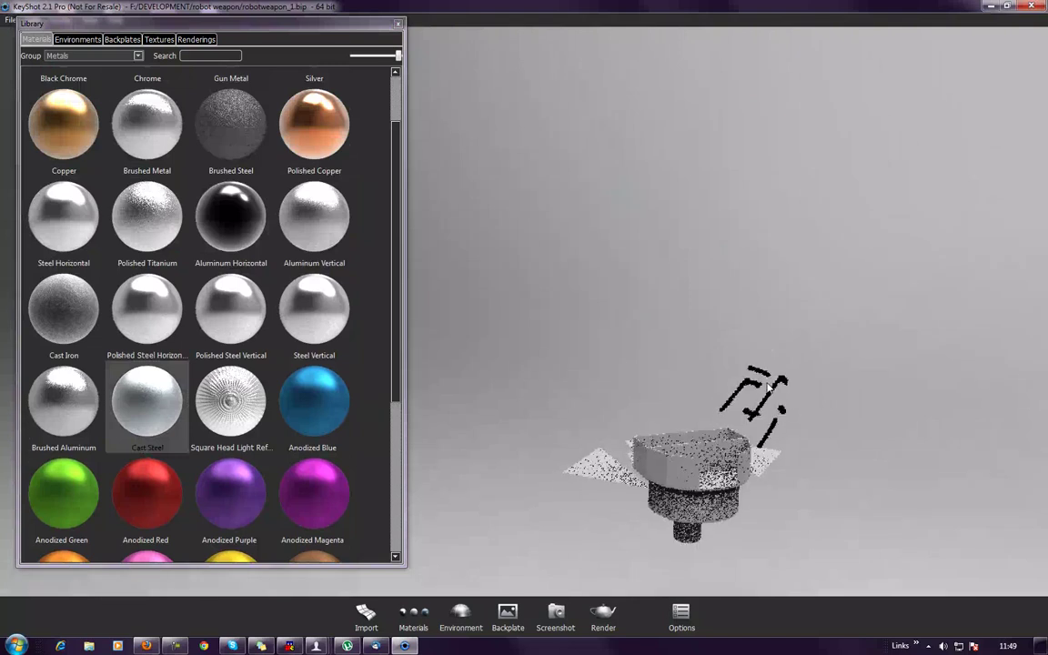
{"action": "right_click", "coordinate": [712, 451]}
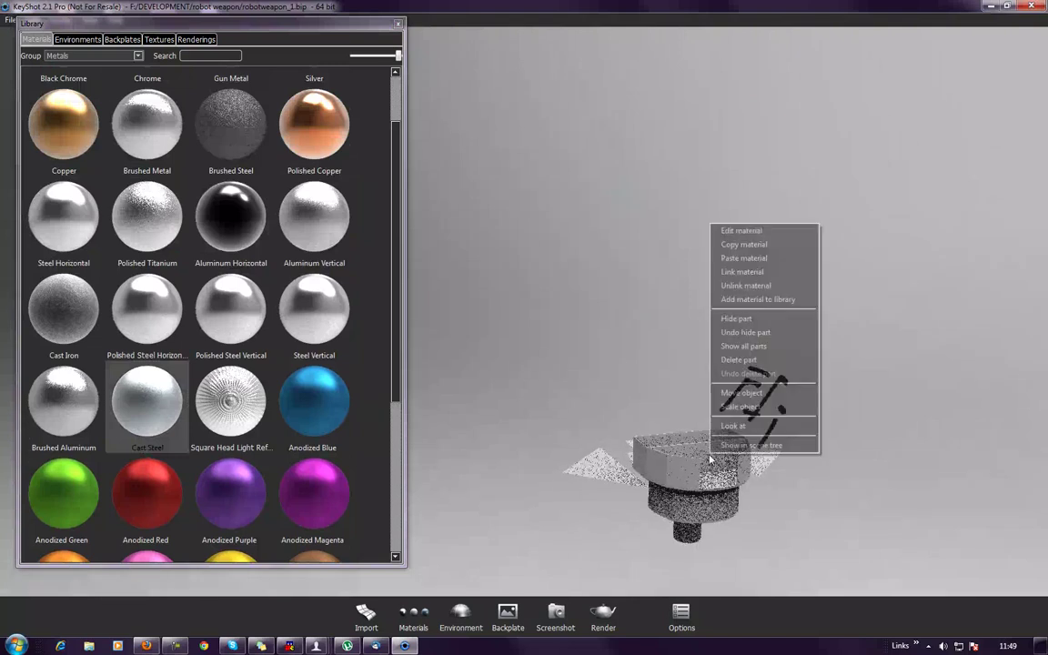
- Show all hidden parts, close the Library, and orbit the full red robot to face the viewer
{"action": "left_click", "coordinate": [742, 346]}
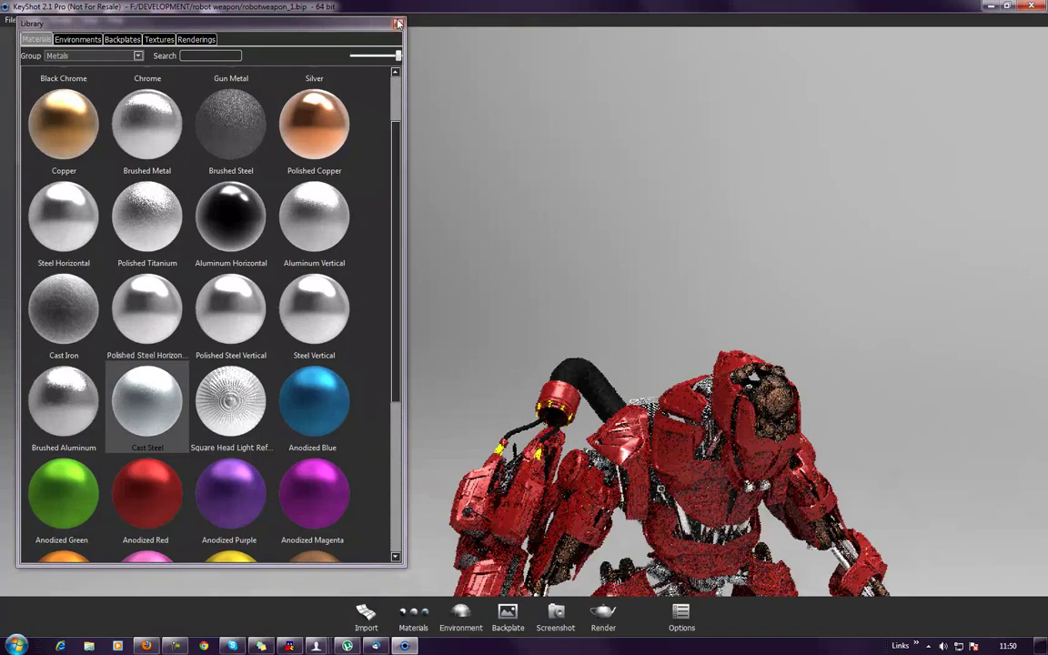
{"action": "left_click", "coordinate": [397, 22]}
{"action": "left_click_drag", "start_coordinate": [491, 268], "coordinate": [379, 122]}
{"action": "left_click_drag", "start_coordinate": [402, 164], "coordinate": [237, 127]}
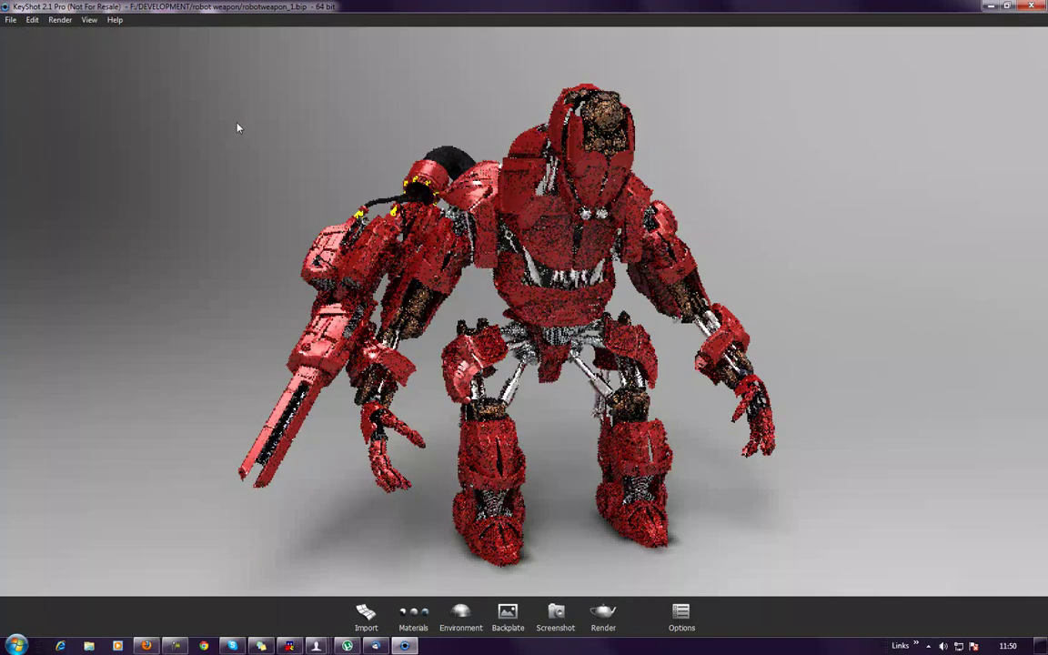